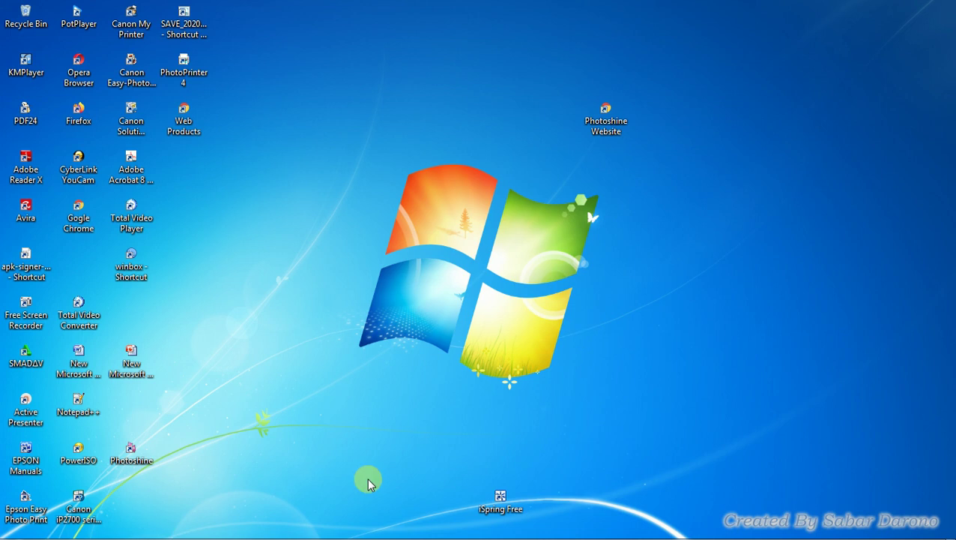
# Get ready to open the Windows Start menu from the taskbar
pyautogui.moveTo(277, 534)
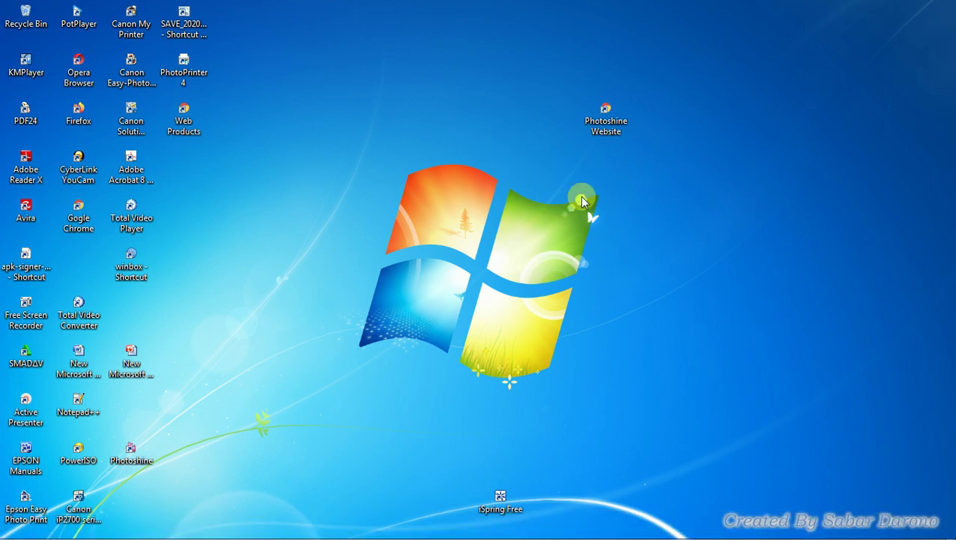
# Launch Excel 2007 and enter a first run of letters (S, D, S, D, F, S) from D2 down
pyautogui.click(29, 527)
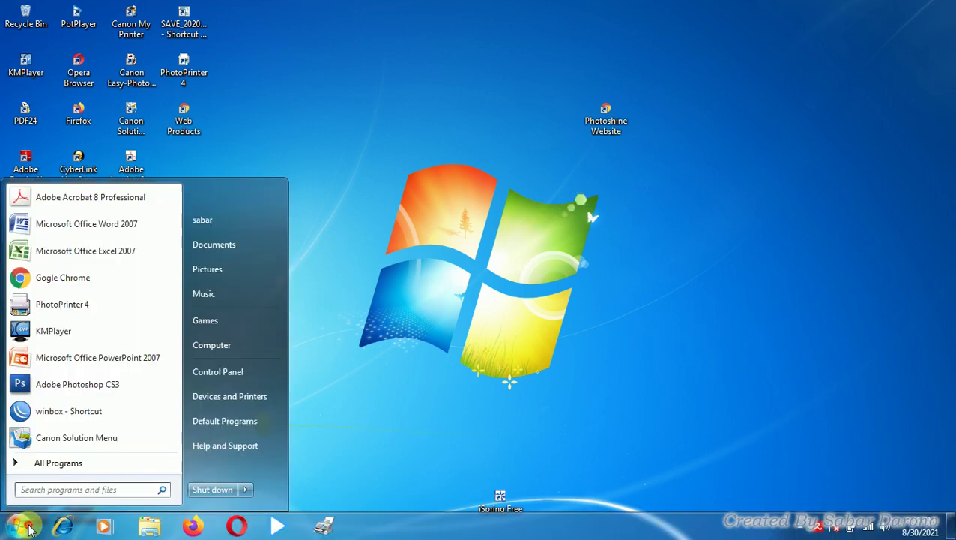
pyautogui.click(60, 250)
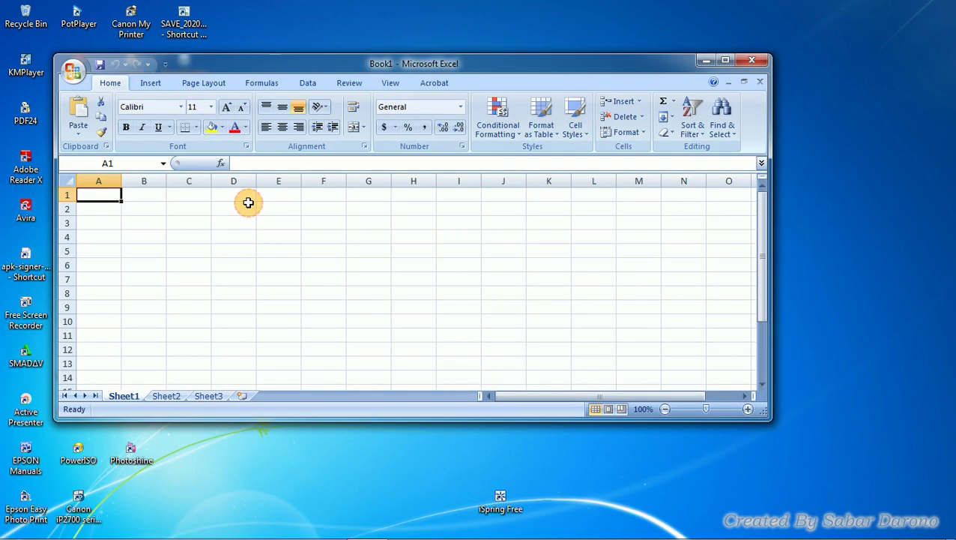
pyautogui.click(241, 206)
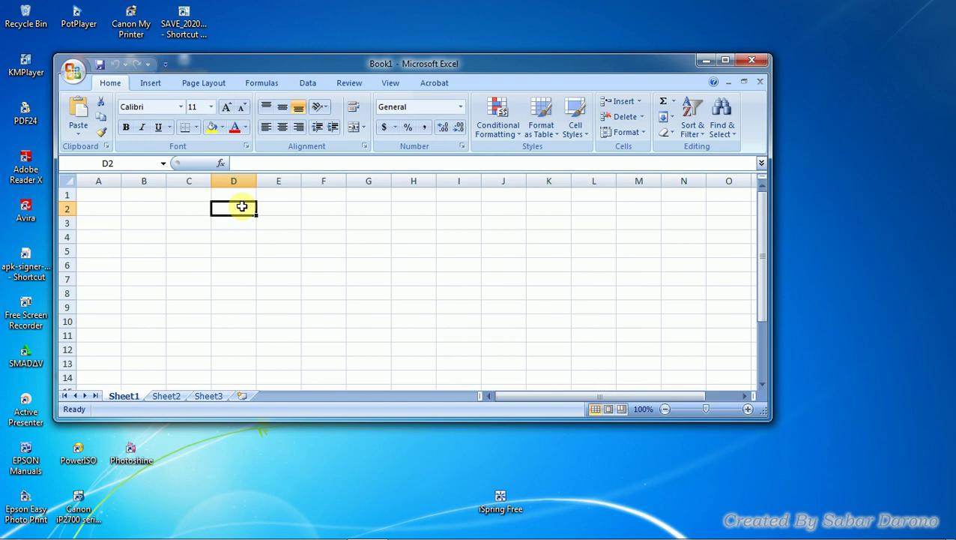
pyautogui.write('S')
pyautogui.press('Return')
pyautogui.write('D')
pyautogui.press('Return')
pyautogui.write('S D F S')
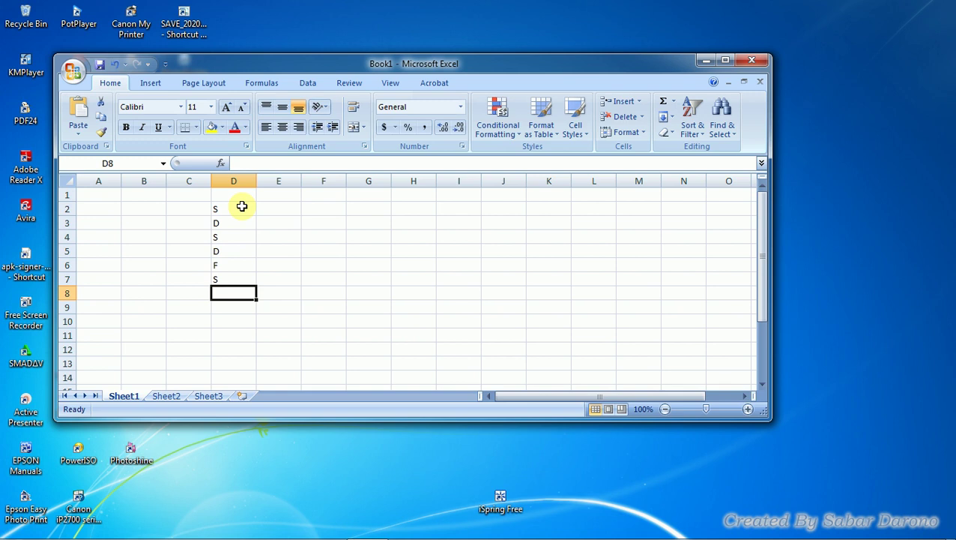
# Overwrite D2:D9 with the letters A, S, D, F, G, H, J, K
pyautogui.click(241, 207)
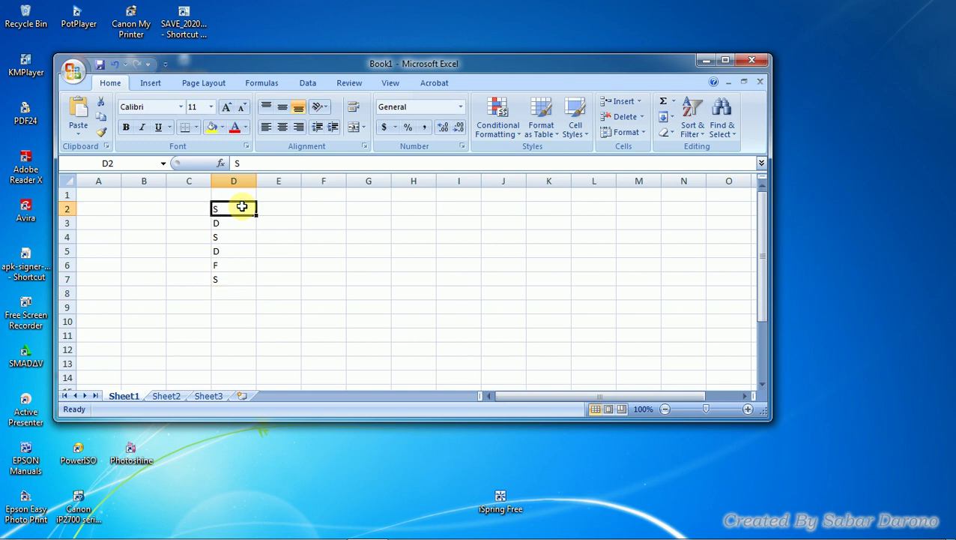
pyautogui.write('A')
pyautogui.press('Return')
pyautogui.write('S')
pyautogui.press('Return')
pyautogui.write('D F G H J')
pyautogui.press('Return')
pyautogui.write('K')
pyautogui.press('Return')
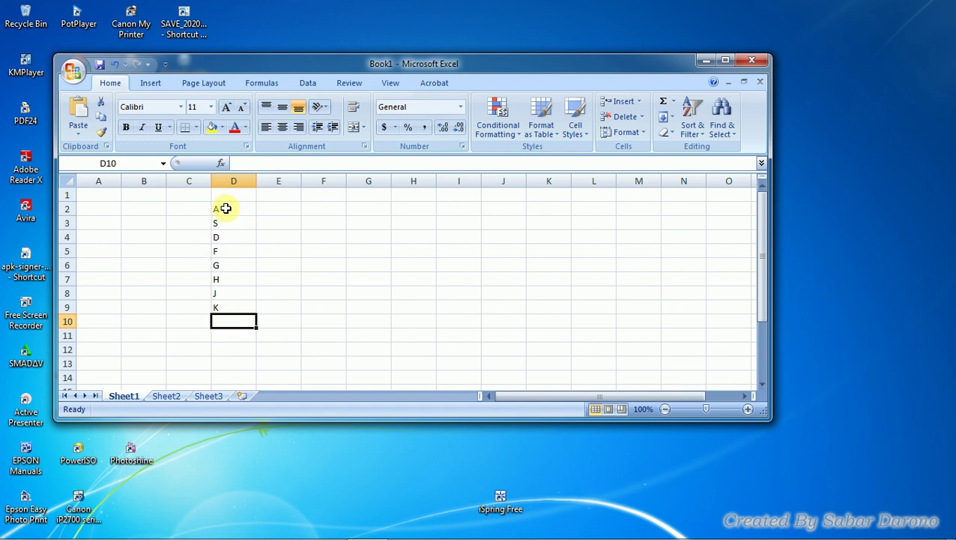
# Sort the letters in D2:D9 from A to Z, then minimize Excel
pyautogui.moveTo(226, 204); pyautogui.dragTo(231, 308)
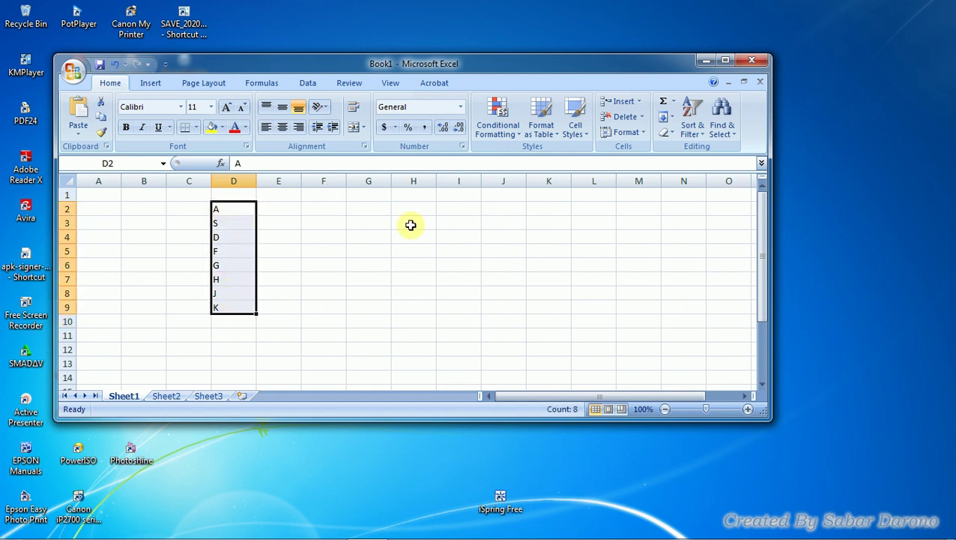
pyautogui.click(691, 127)
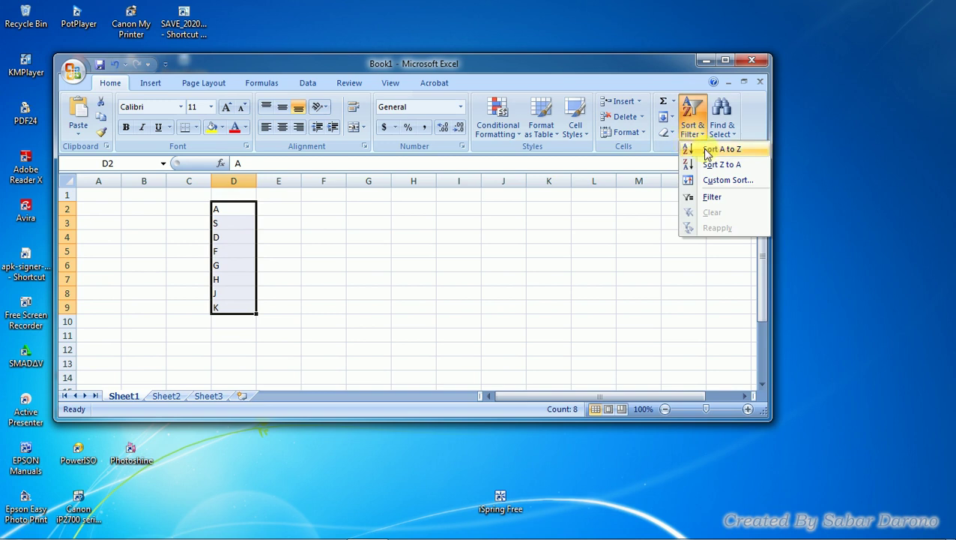
pyautogui.click(708, 150)
pyautogui.click(373, 280)
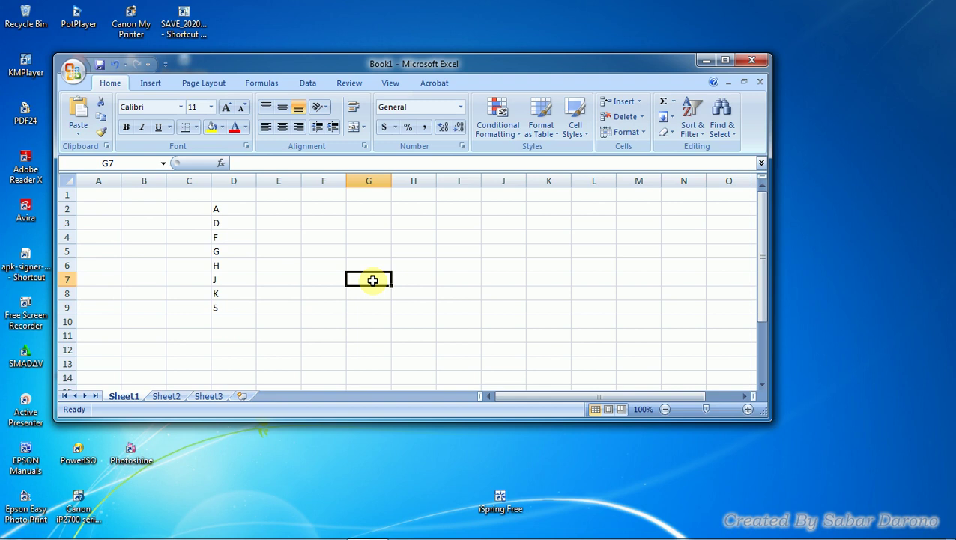
pyautogui.click(704, 60)
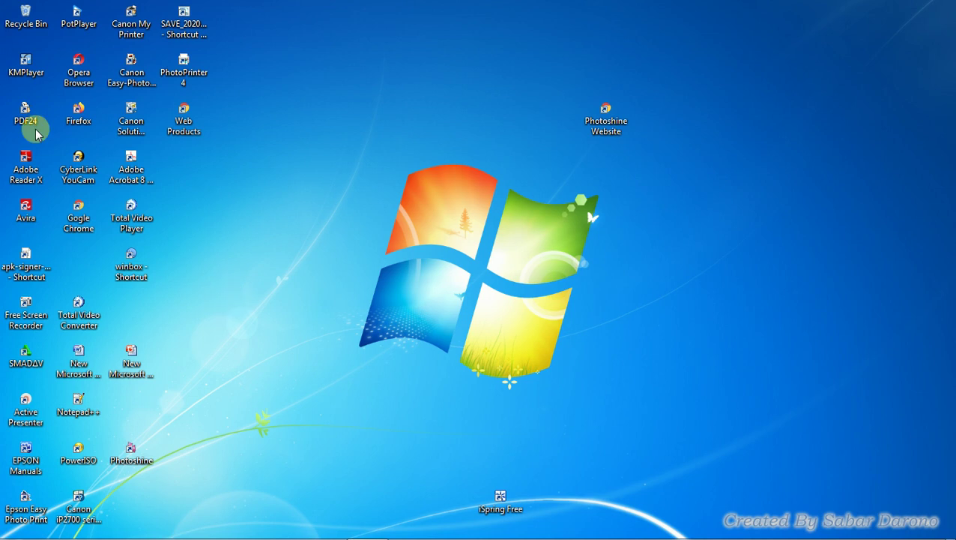
# Launch Google Chrome from its desktop shortcut
pyautogui.click(83, 218)
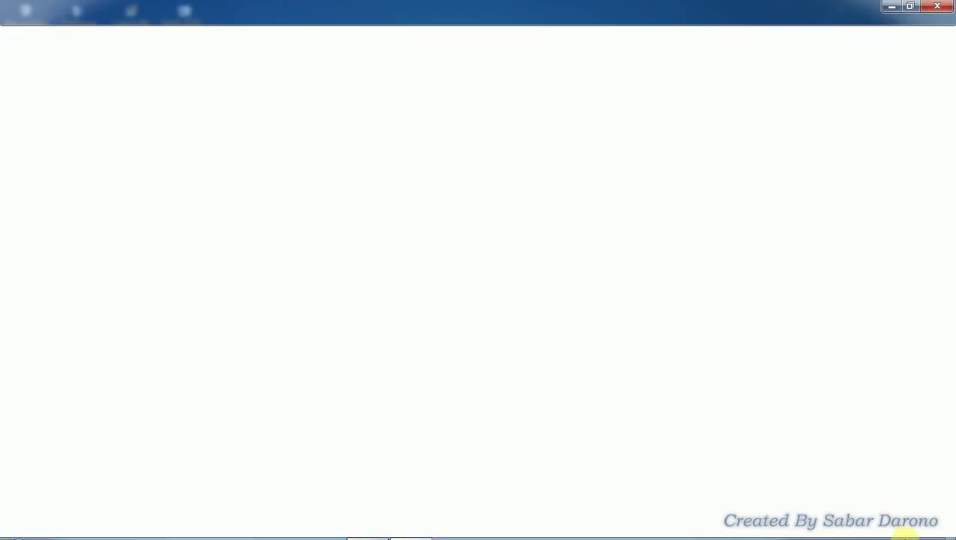
pyautogui.moveTo(905, 533)
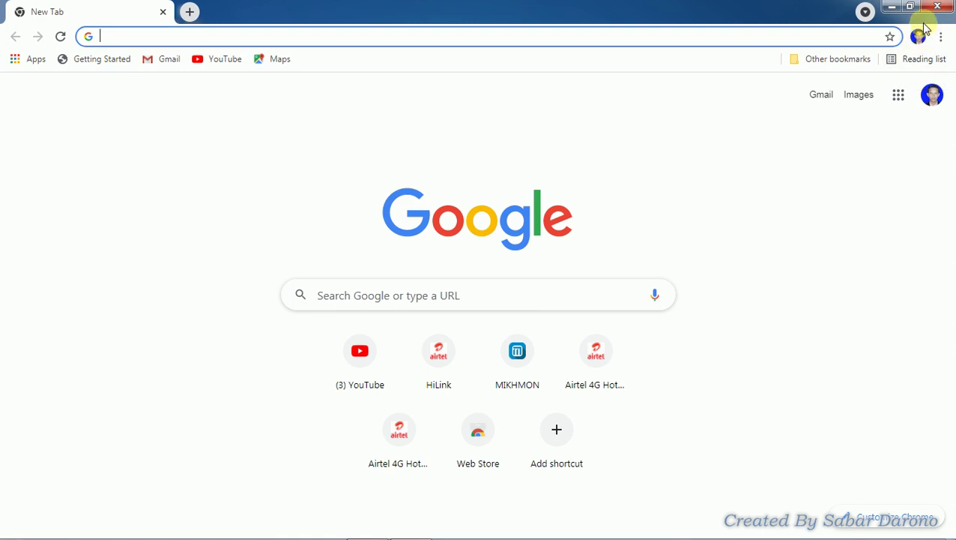
# Go to Google Sheets through the Google apps grid
pyautogui.click(899, 95)
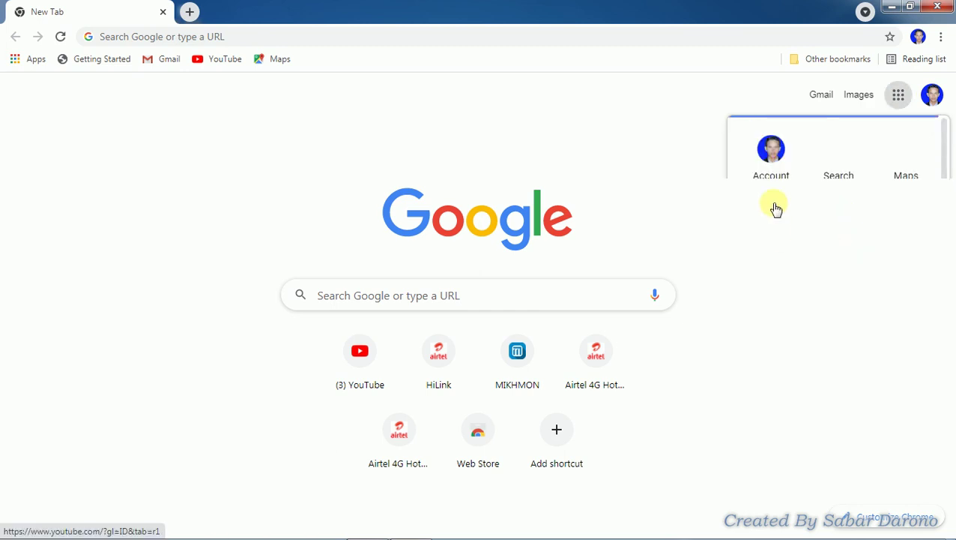
pyautogui.scroll(-2, 787, 356)
pyautogui.scroll(-1, 772, 300)
pyautogui.scroll(-1, 776, 284)
pyautogui.scroll(-2, 768, 307)
pyautogui.click(769, 306)
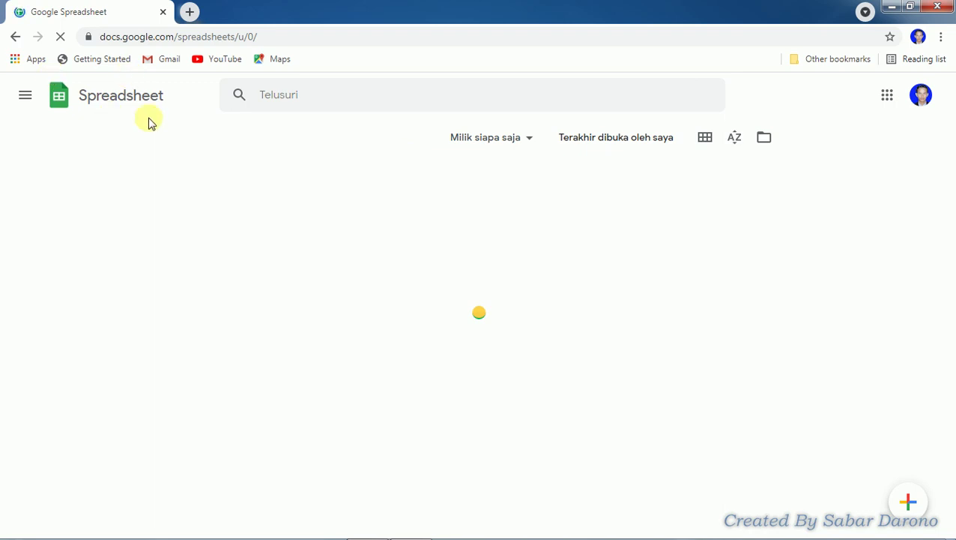
# Open the Untitled spreadsheet and inspect the numbering formula in A5 and the names
pyautogui.click(277, 192)
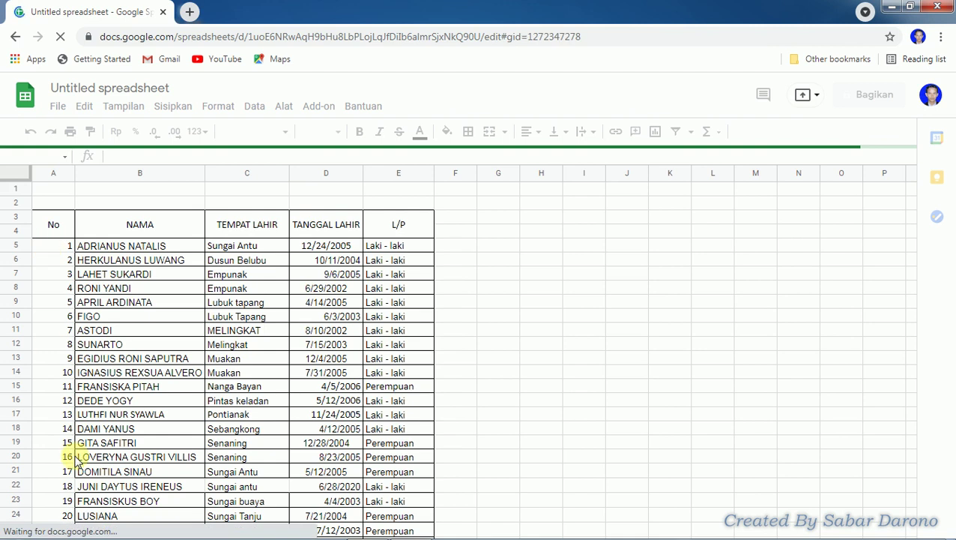
pyautogui.click(65, 245)
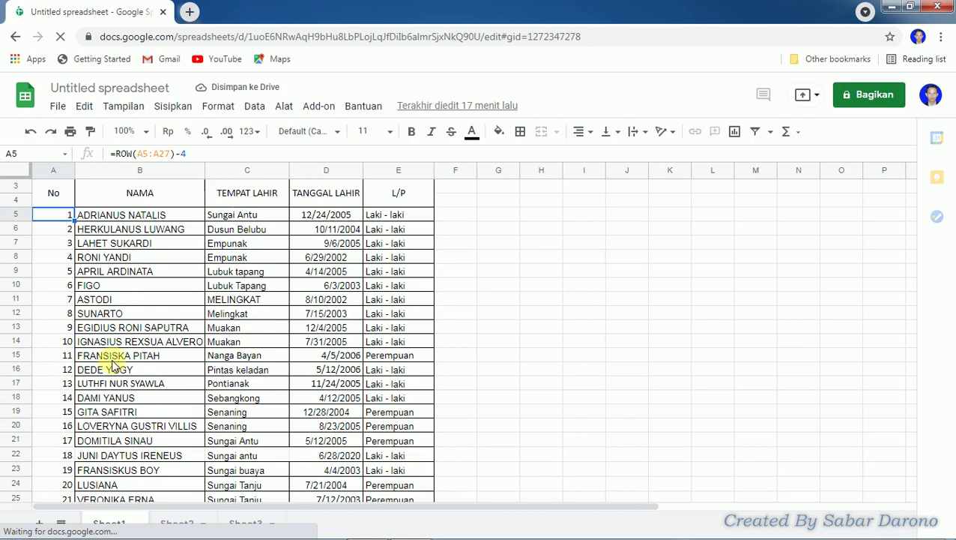
pyautogui.scroll(-3, 114, 365)
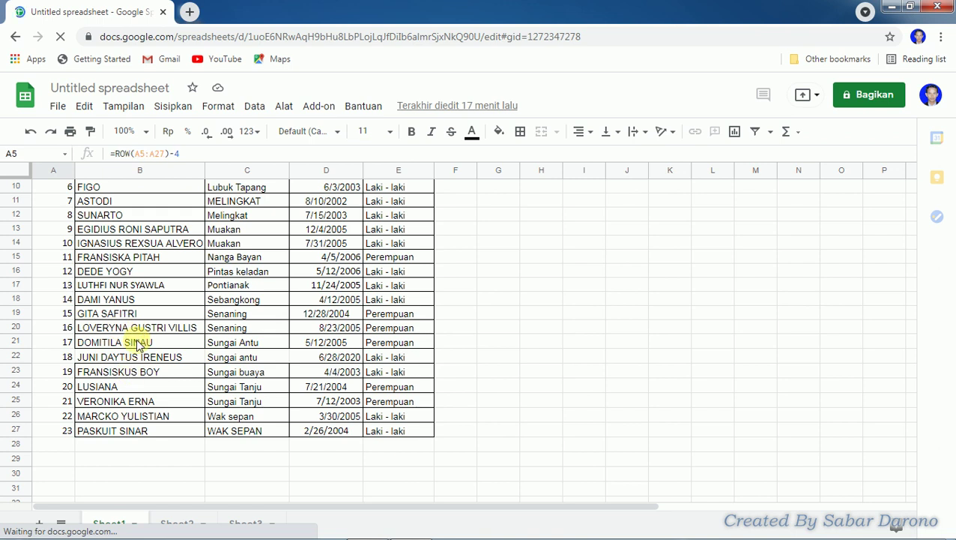
pyautogui.scroll(3, 138, 341)
pyautogui.click(138, 337)
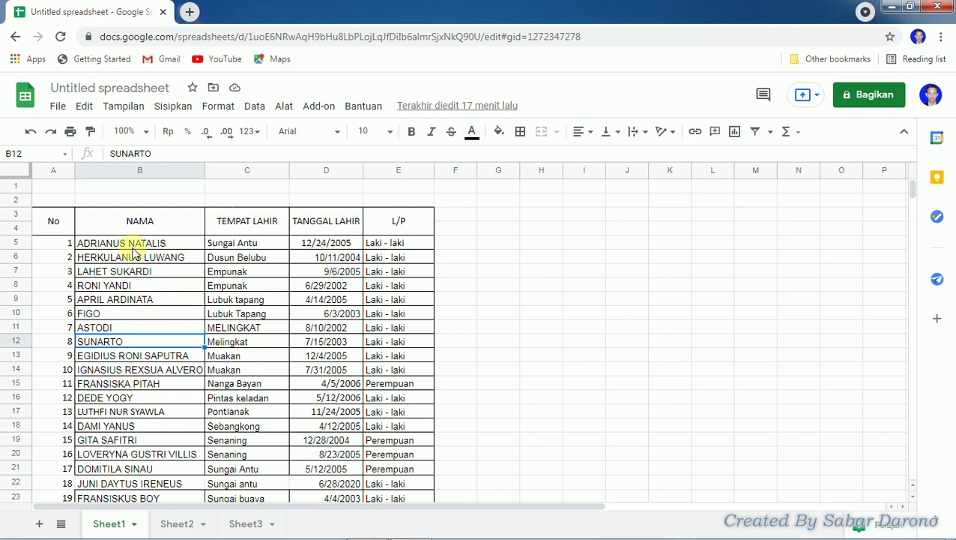
# Select the student records B5:E27
pyautogui.moveTo(126, 244)
pyautogui.mouseDown()
pyautogui.moveTo(367, 359)
pyautogui.moveTo(377, 520)
pyautogui.mouseUp()
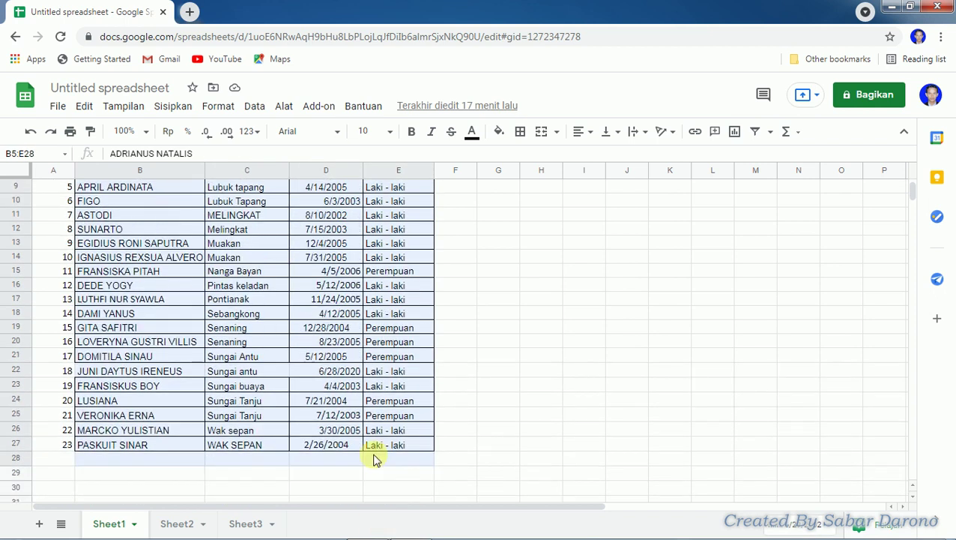
pyautogui.moveTo(377, 521); pyautogui.dragTo(375, 445)
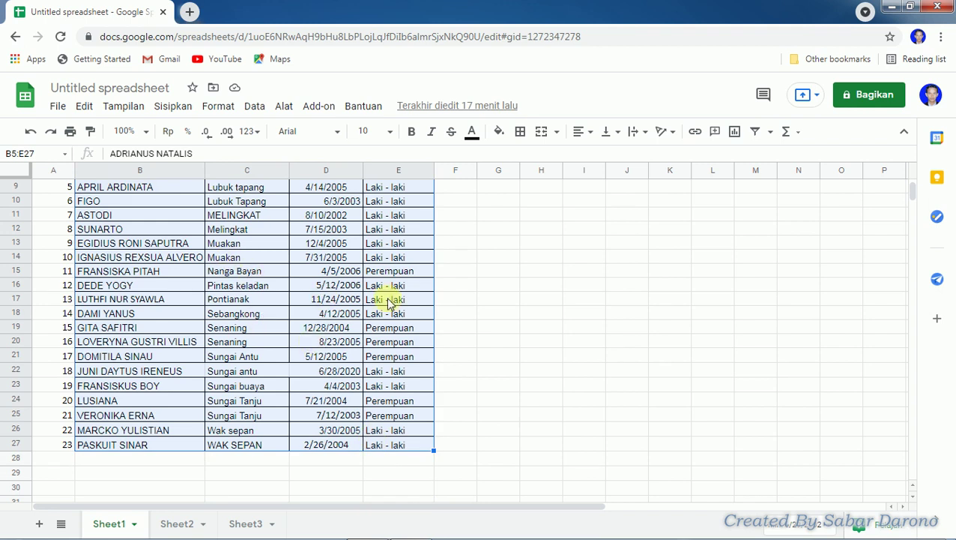
pyautogui.scroll(1, 398, 300)
pyautogui.scroll(1, 398, 300)
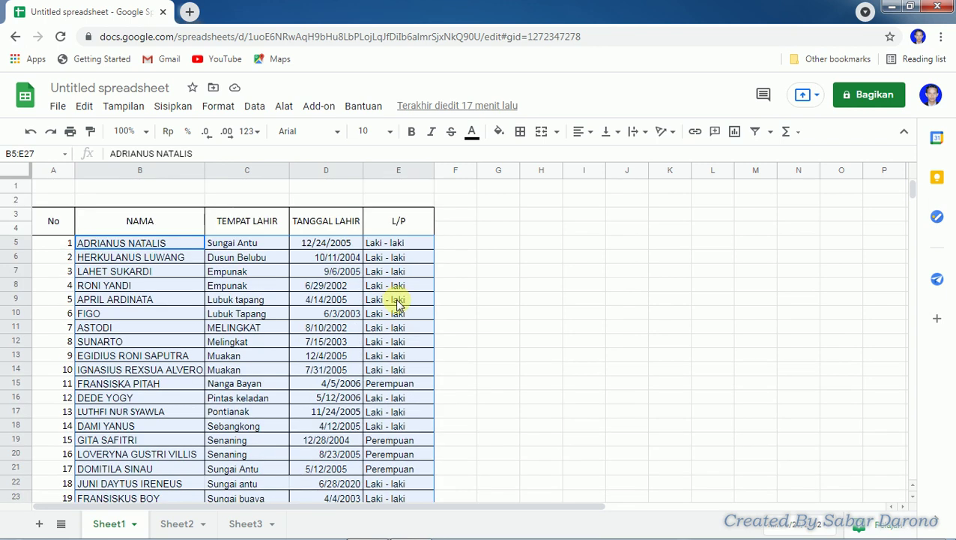
# Attempt to sort the selection by name A to Z, then dismiss the merged-cells error
pyautogui.click(255, 107)
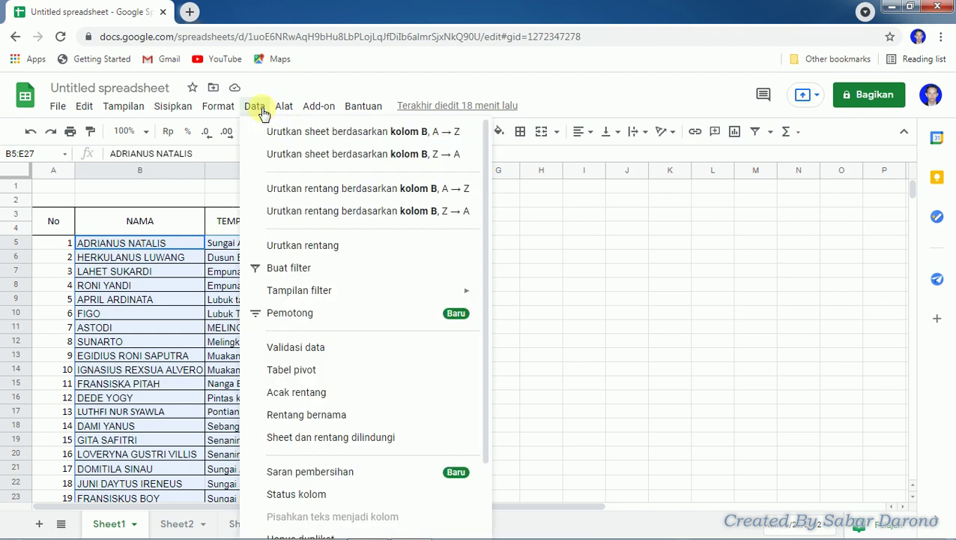
pyautogui.click(434, 135)
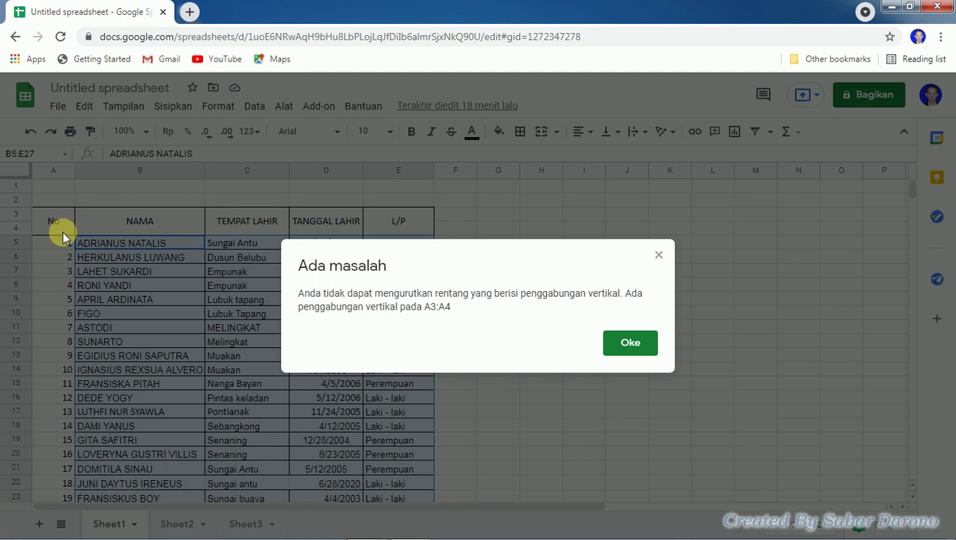
pyautogui.click(659, 258)
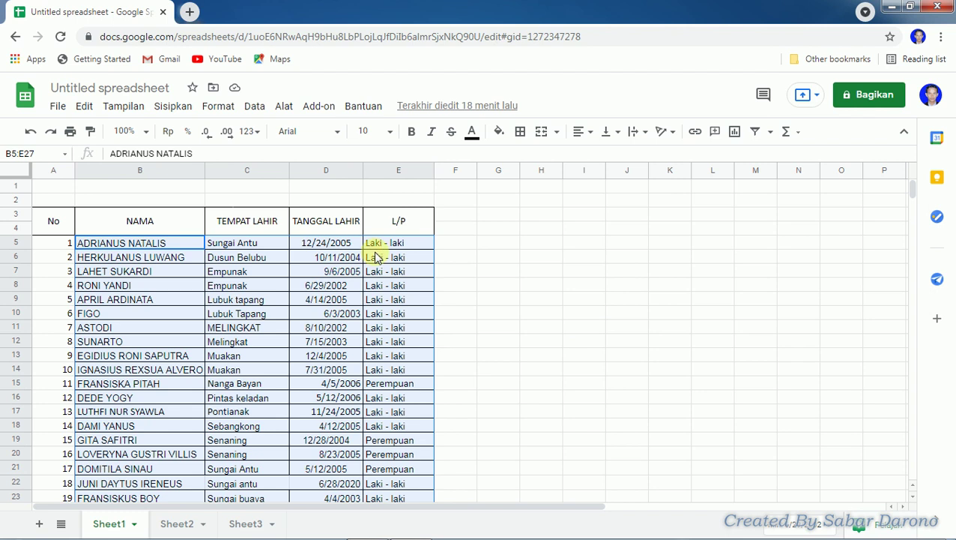
pyautogui.click(165, 242)
# Select B5:E27 and create a filter on it with Data > Buat filter
pyautogui.moveTo(307, 349); pyautogui.dragTo(377, 531)
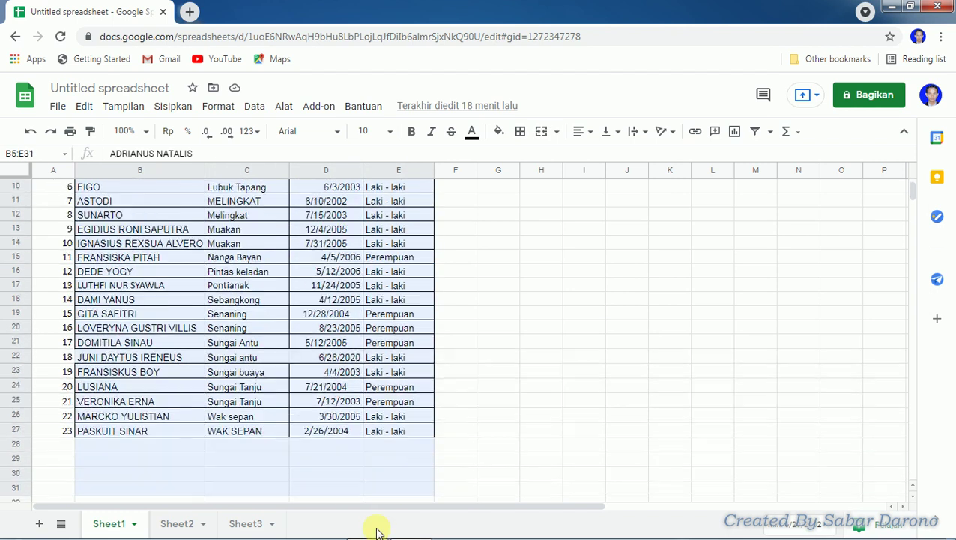
pyautogui.moveTo(377, 530); pyautogui.dragTo(375, 407)
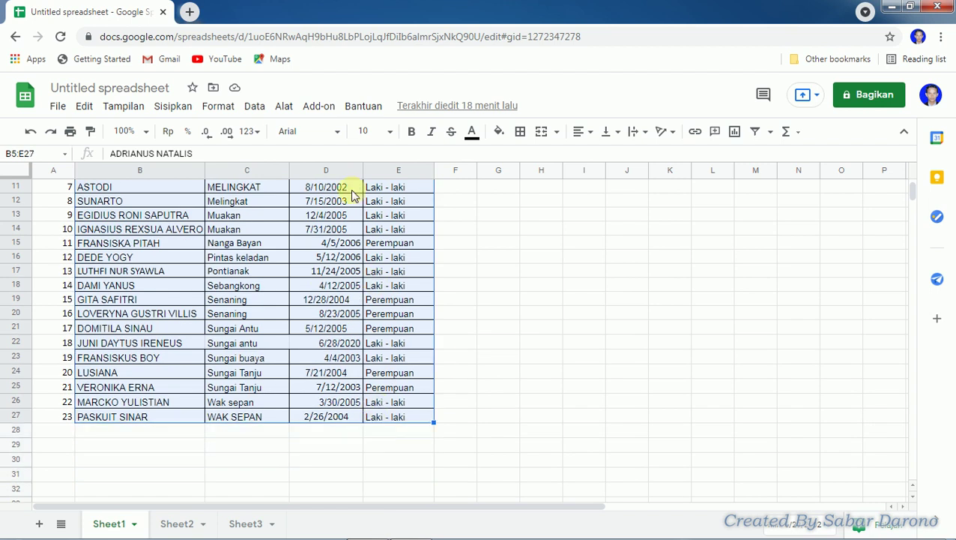
pyautogui.click(255, 108)
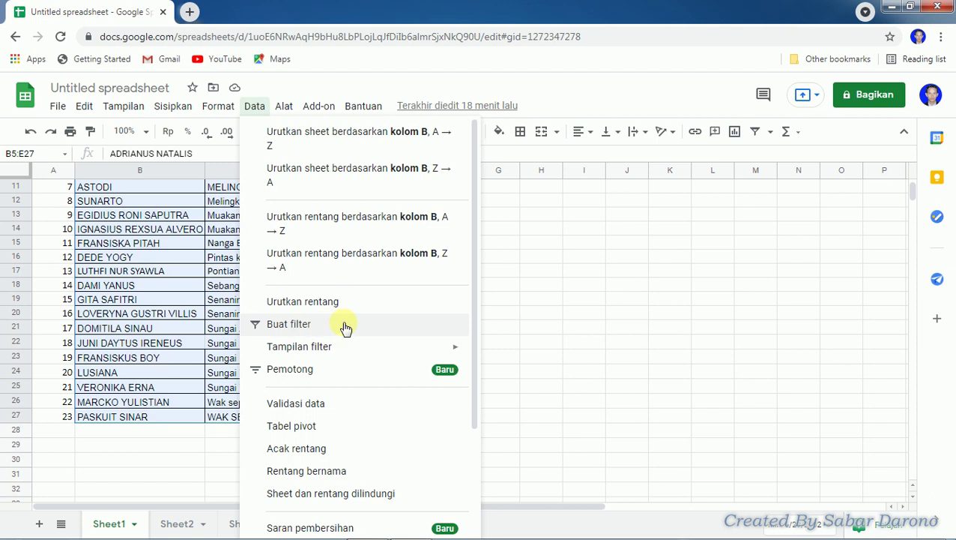
pyautogui.scroll(3, 578, 281)
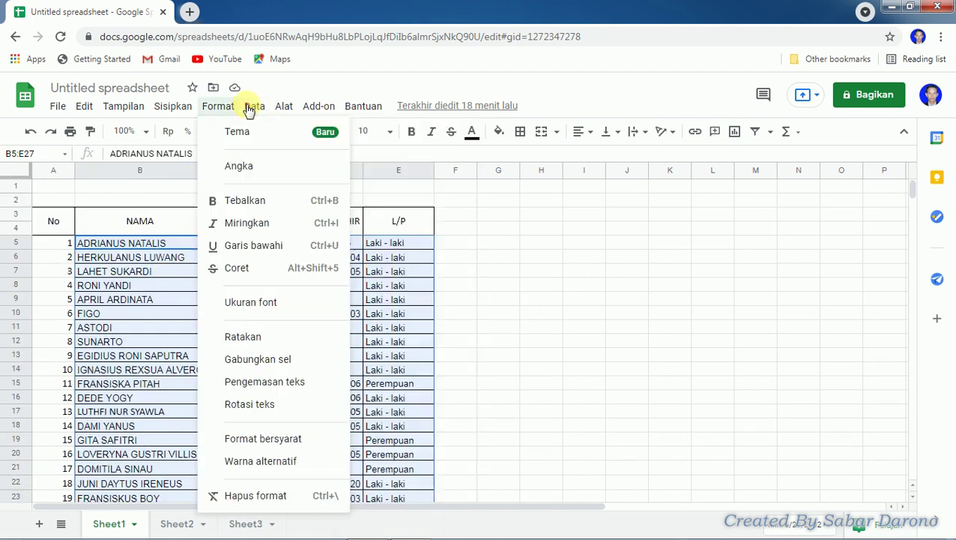
pyautogui.click(241, 106)
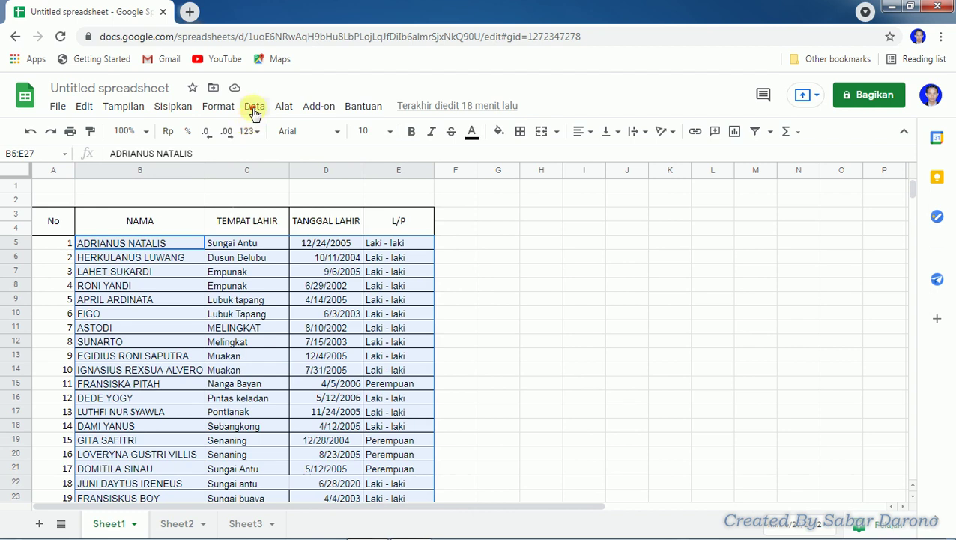
pyautogui.click(252, 106)
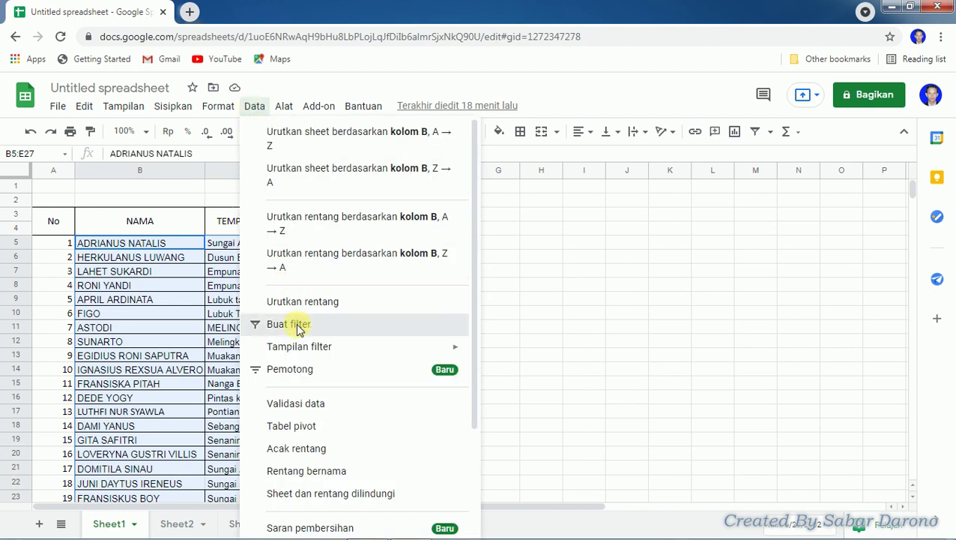
pyautogui.click(299, 330)
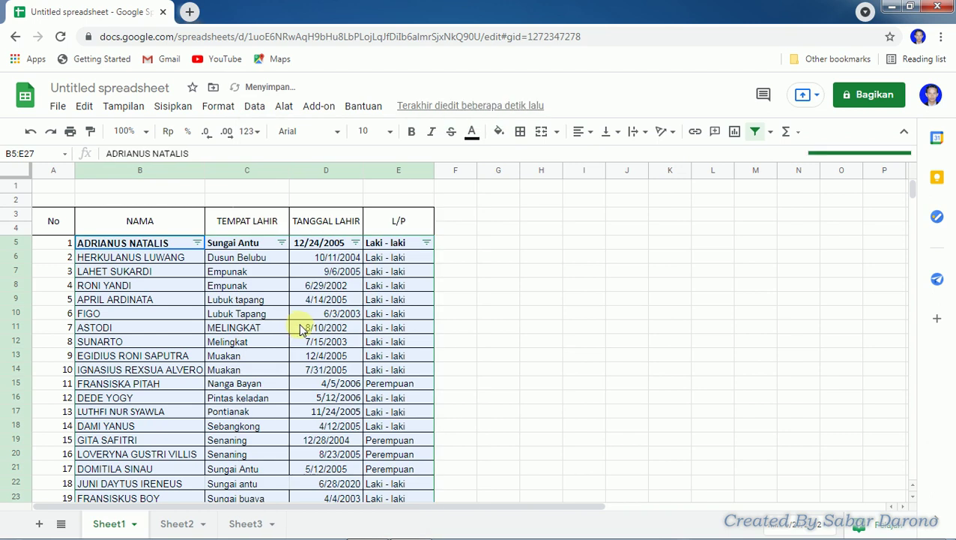
# Sort the students alphabetically by NAMA with the filter's Urutkan A → Z
pyautogui.click(198, 244)
pyautogui.click(254, 266)
pyautogui.click(254, 266)
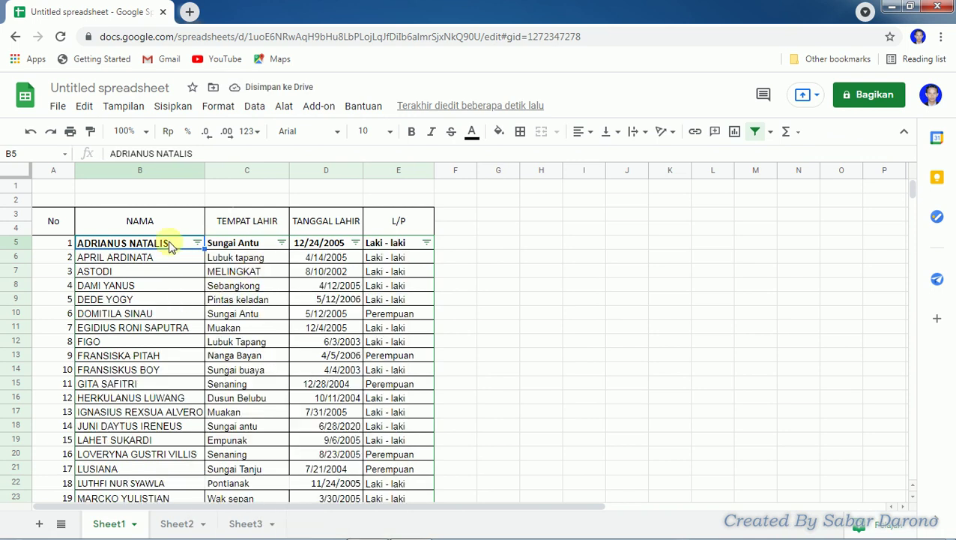
pyautogui.scroll(-3, 170, 378)
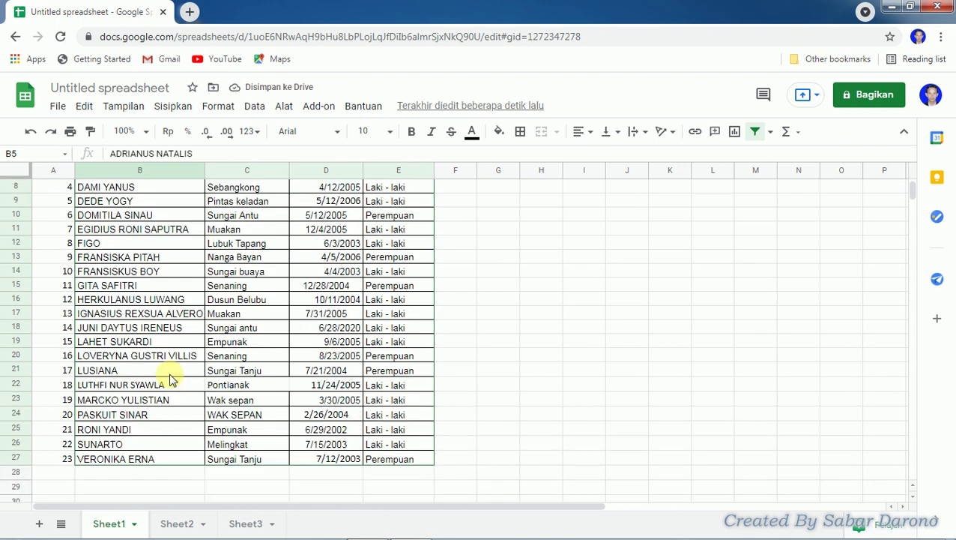
pyautogui.scroll(-2, 170, 378)
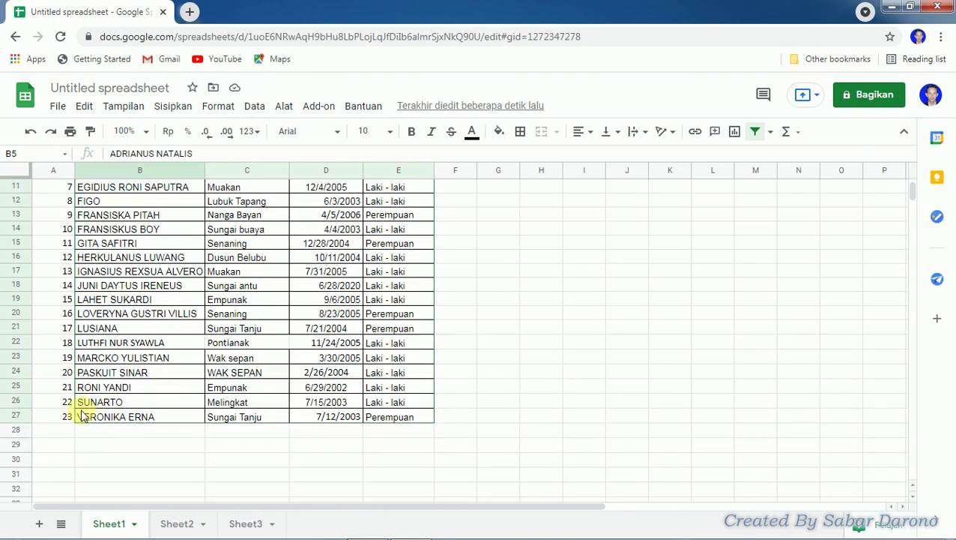
pyautogui.scroll(1, 232, 293)
pyautogui.scroll(3, 234, 293)
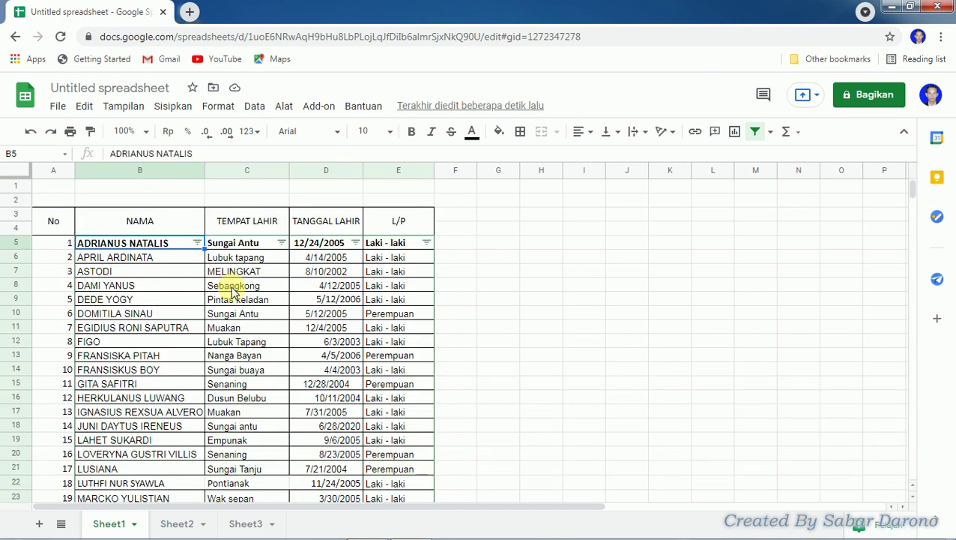
# Sort the student rows by TANGGAL LAHIR, earliest date first
pyautogui.click(355, 245)
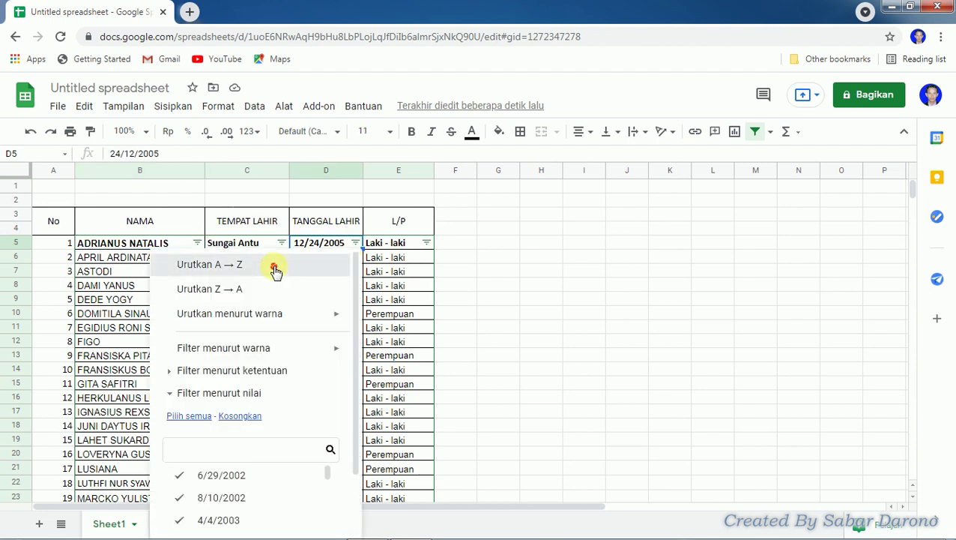
pyautogui.click(275, 267)
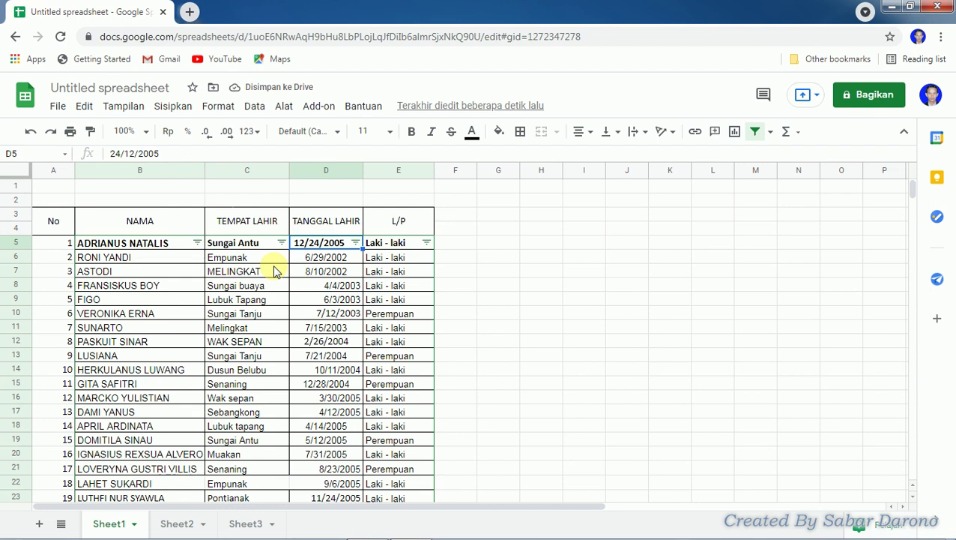
pyautogui.click(122, 242)
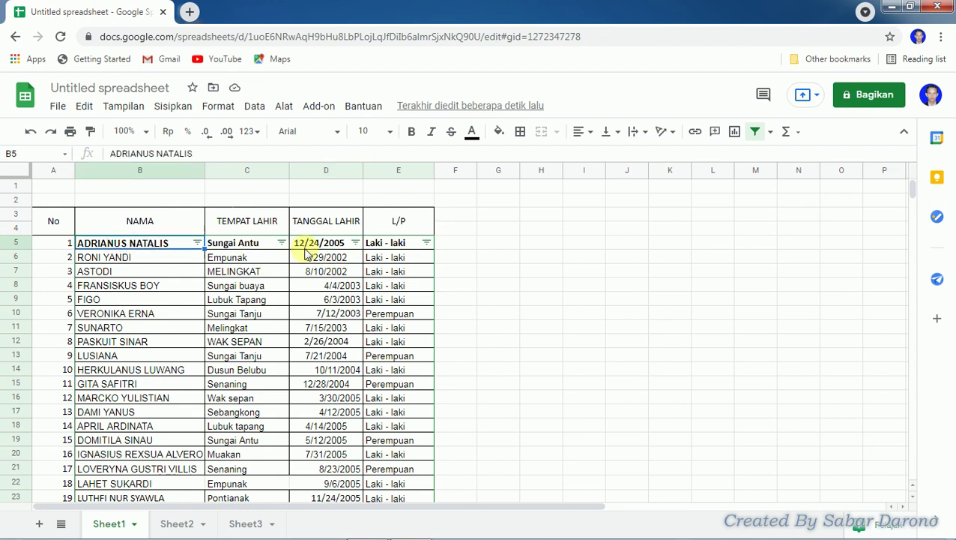
pyautogui.click(355, 242)
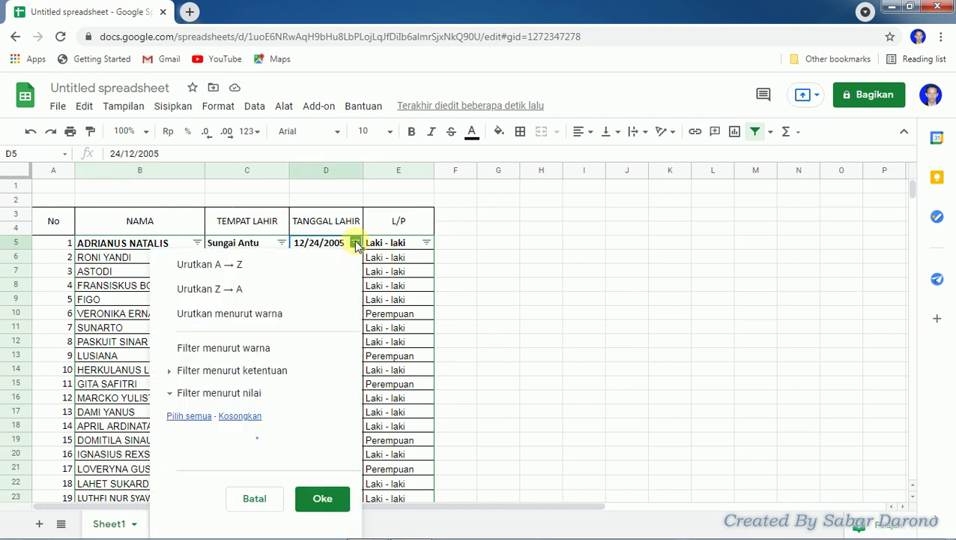
pyautogui.click(266, 270)
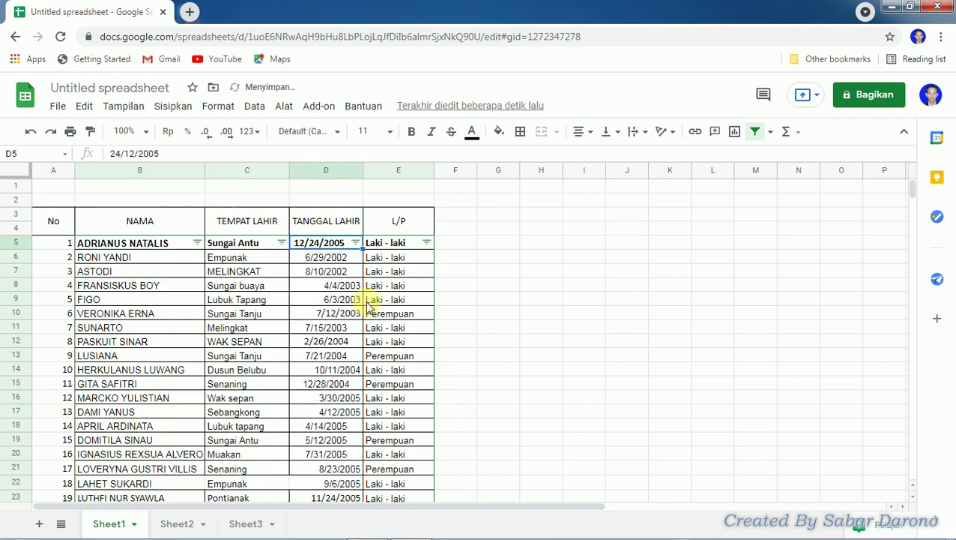
# Sort the student rows alphabetically by TEMPAT LAHIR with Urutkan A → Z
pyautogui.click(335, 300)
pyautogui.scroll(-5, 337, 299)
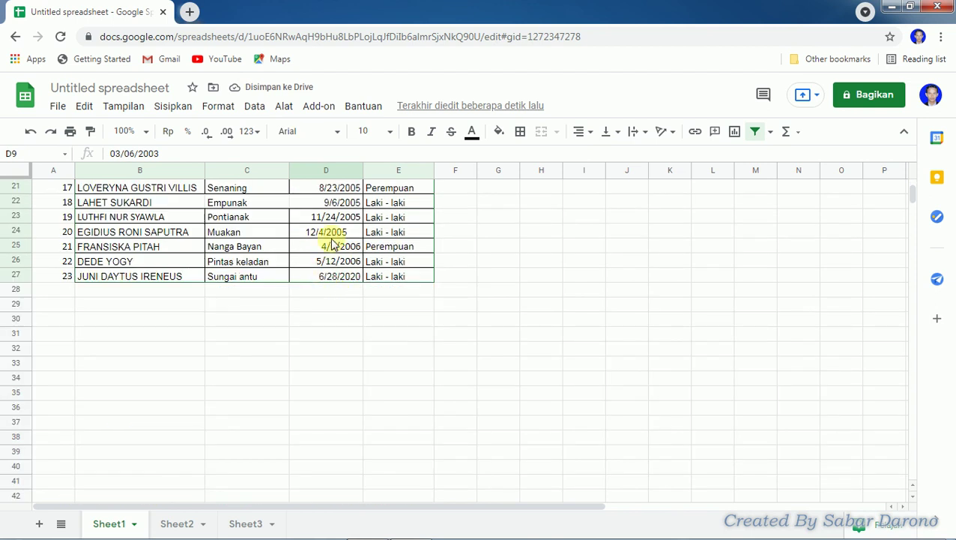
pyautogui.scroll(5, 333, 243)
pyautogui.scroll(1, 333, 243)
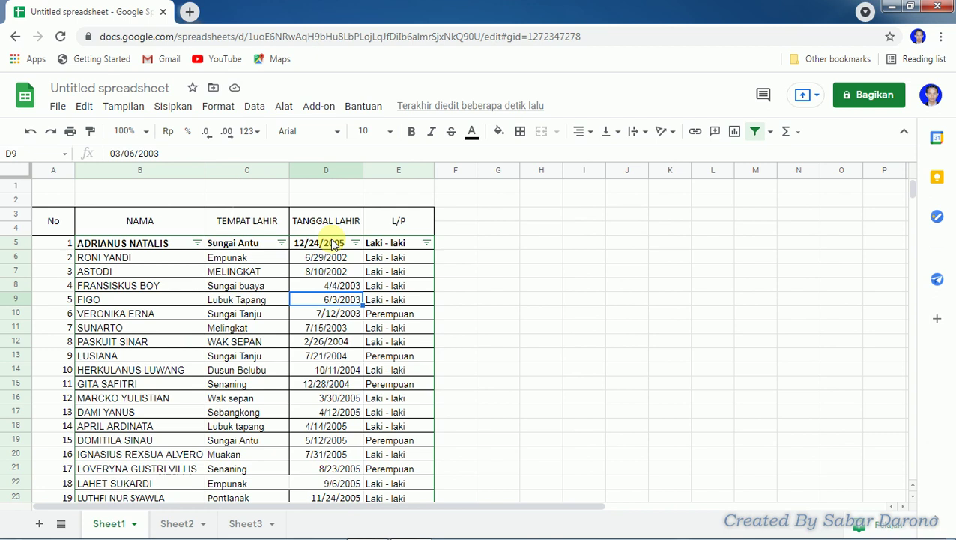
pyautogui.click(282, 243)
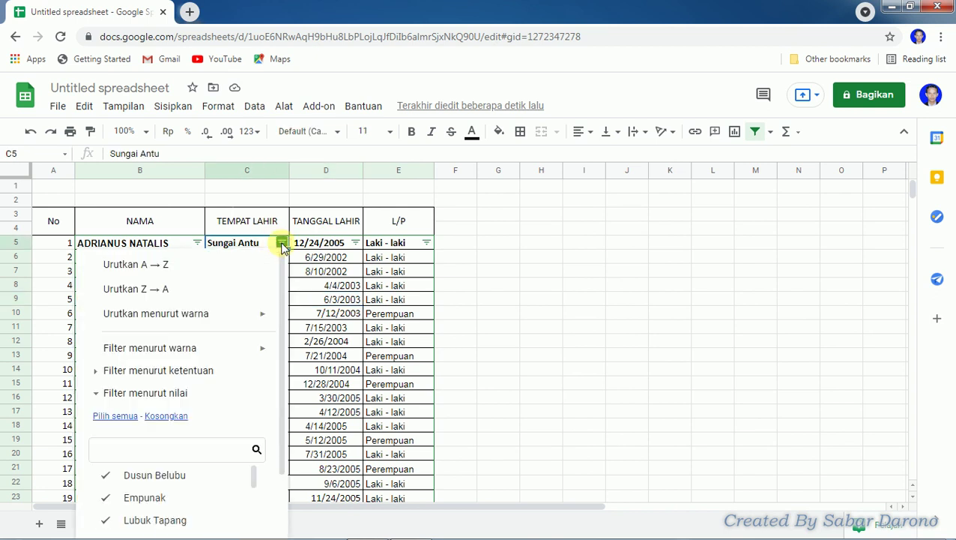
pyautogui.click(239, 264)
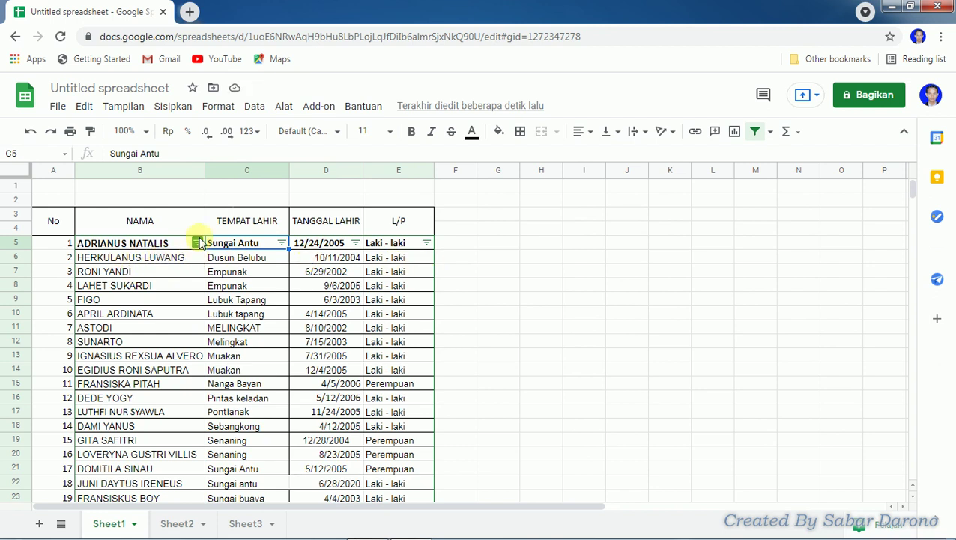
# Re-sort the student rows alphabetically by NAMA using the filter's Urutkan A → Z
pyautogui.click(196, 242)
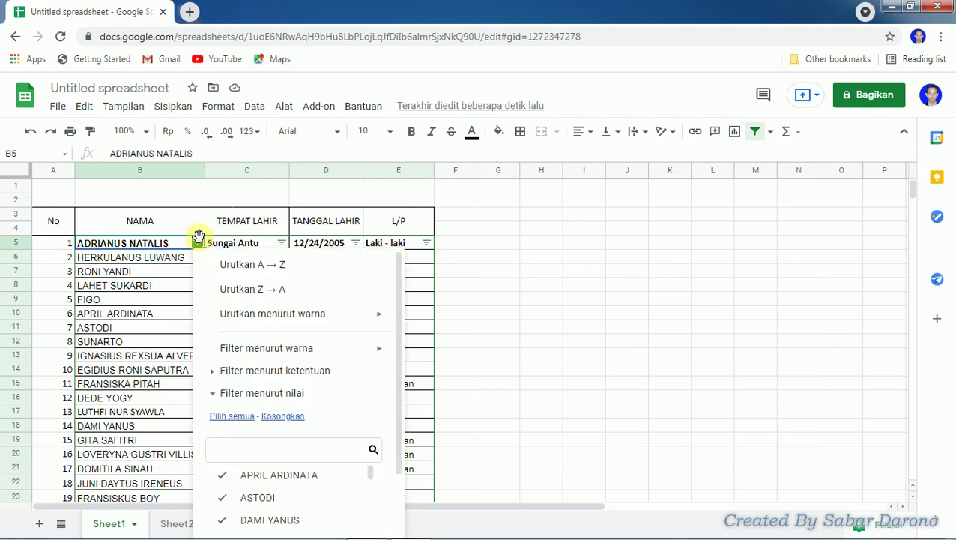
pyautogui.click(285, 266)
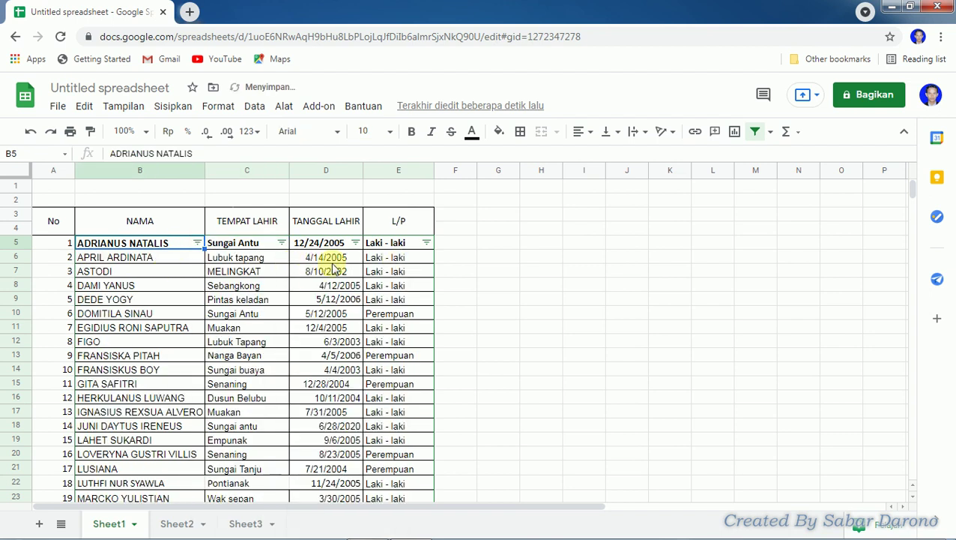
pyautogui.scroll(-1, 273, 405)
pyautogui.scroll(-2, 339, 371)
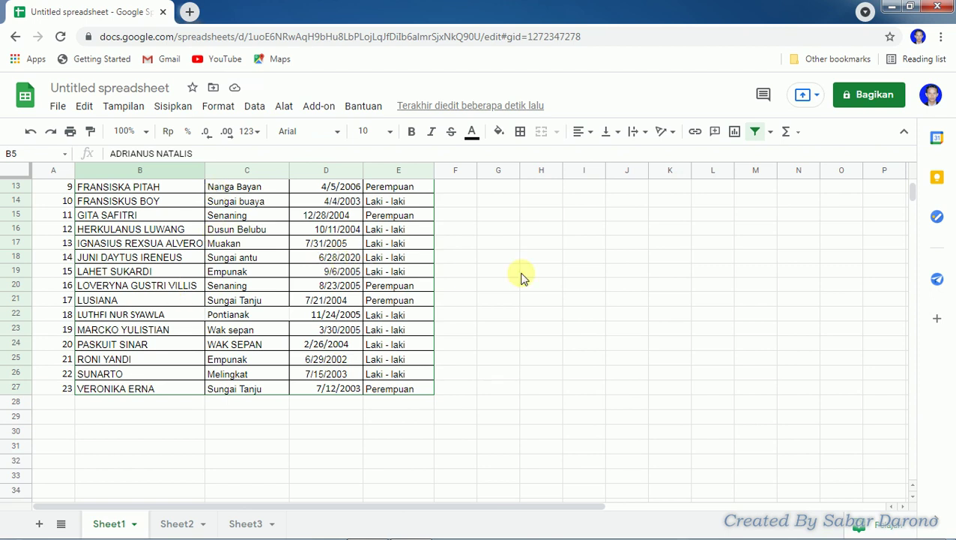
pyautogui.scroll(3, 522, 278)
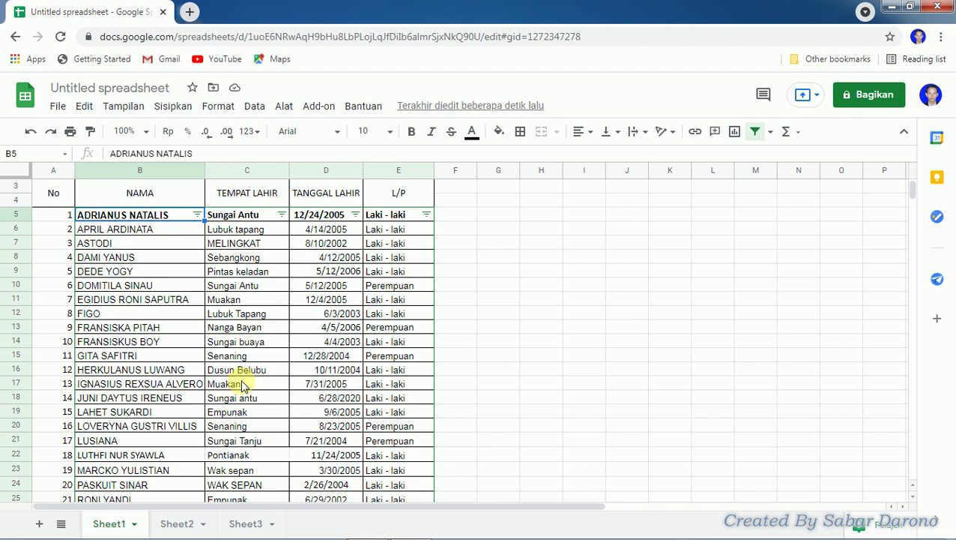
# Center-align the TANGGAL LAHIR birth dates in column D
pyautogui.click(317, 171)
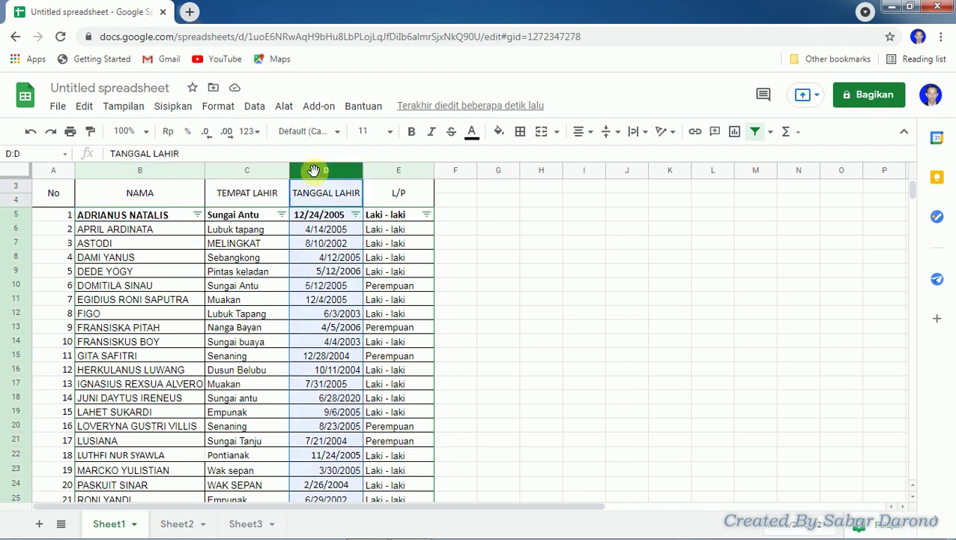
pyautogui.click(590, 133)
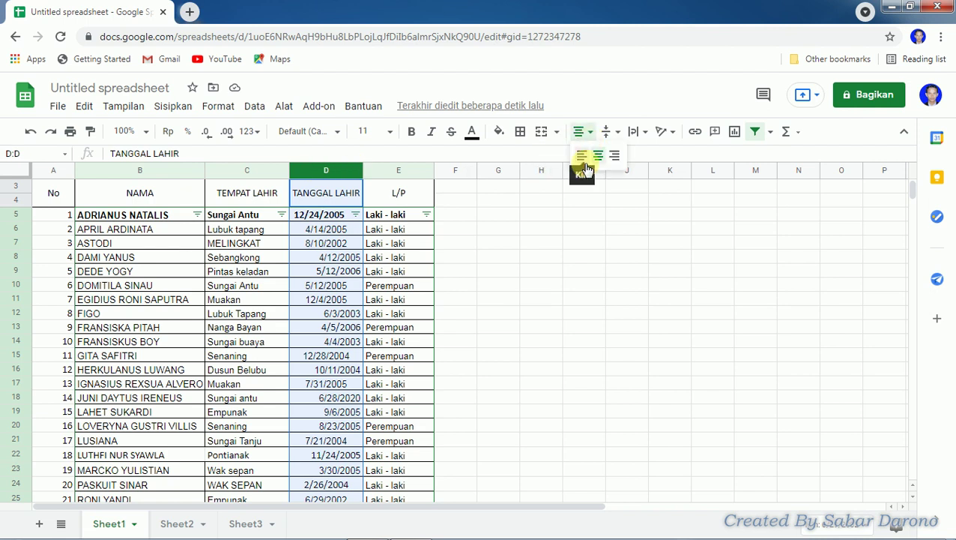
pyautogui.click(583, 159)
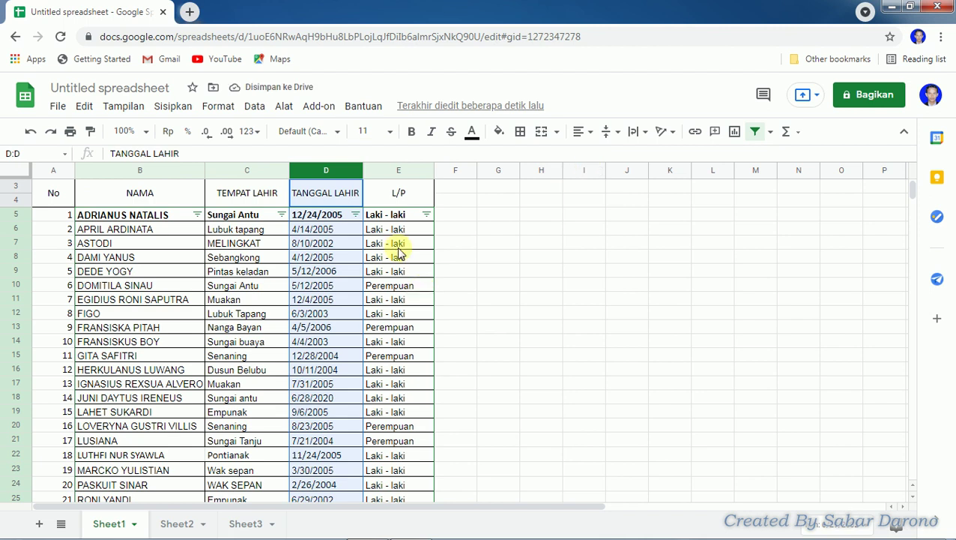
pyautogui.click(583, 136)
pyautogui.click(596, 155)
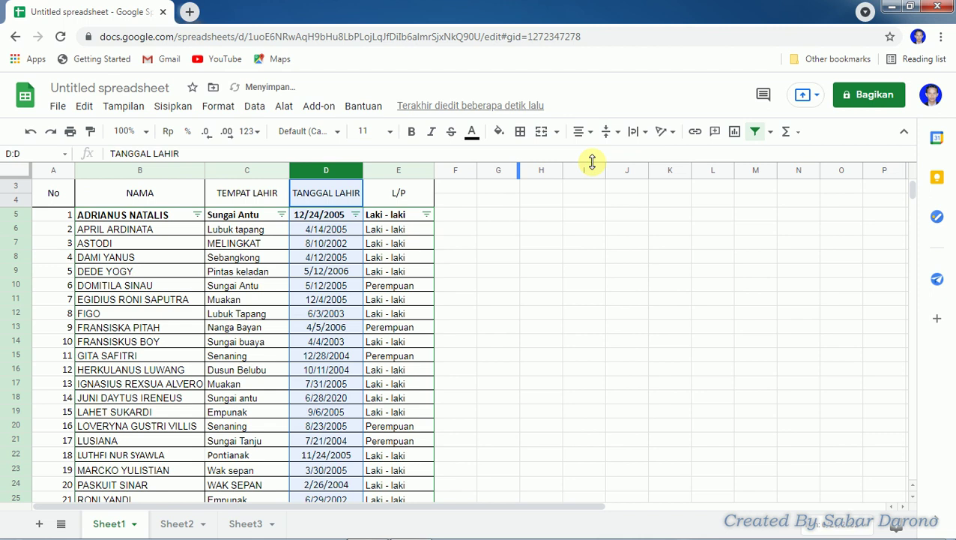
pyautogui.click(593, 135)
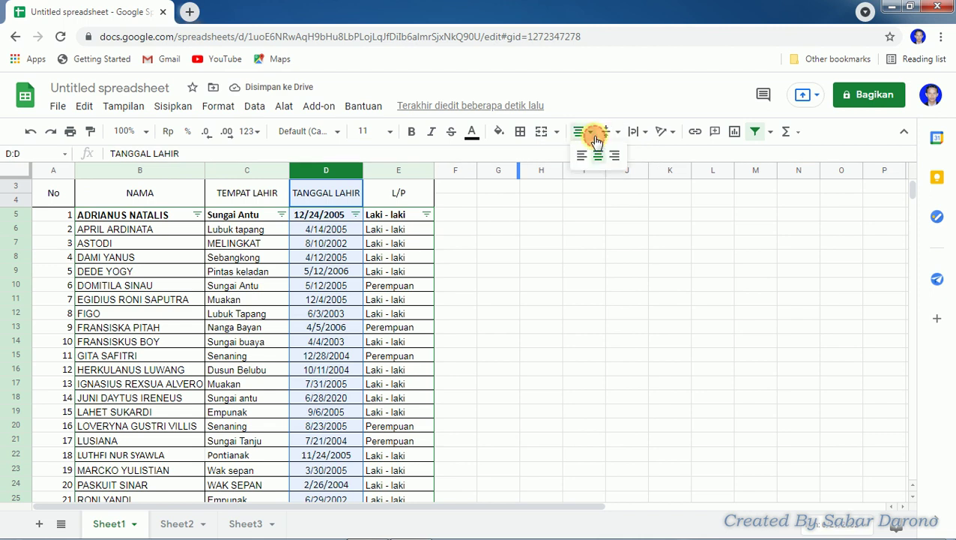
pyautogui.click(617, 156)
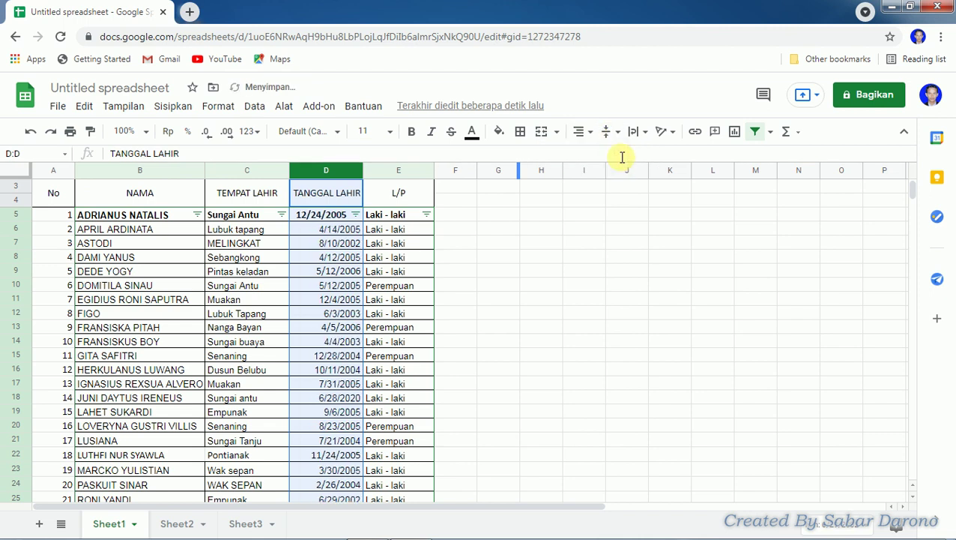
pyautogui.click(584, 141)
pyautogui.click(596, 157)
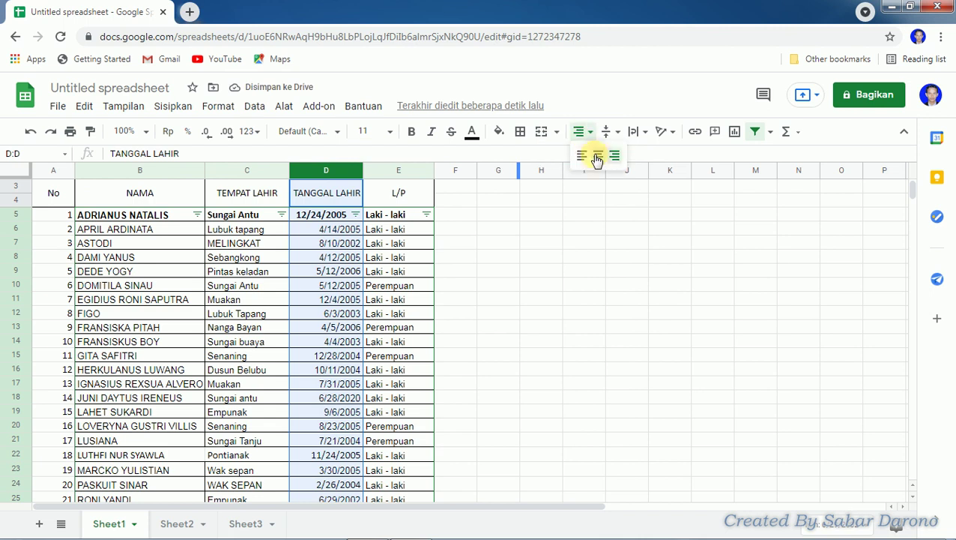
pyautogui.click(598, 158)
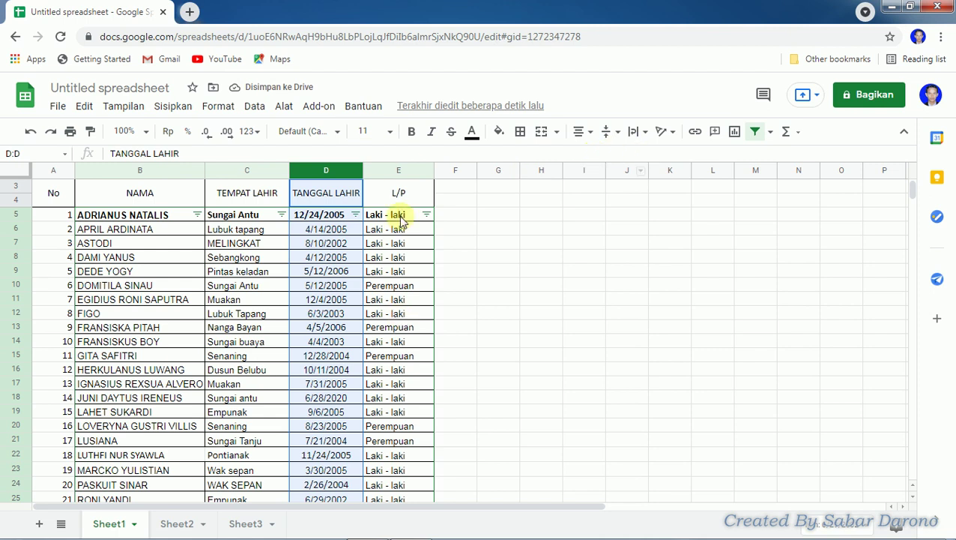
# Center-align the L/P gender values (Laki - laki, Perempuan) in column E
pyautogui.click(409, 168)
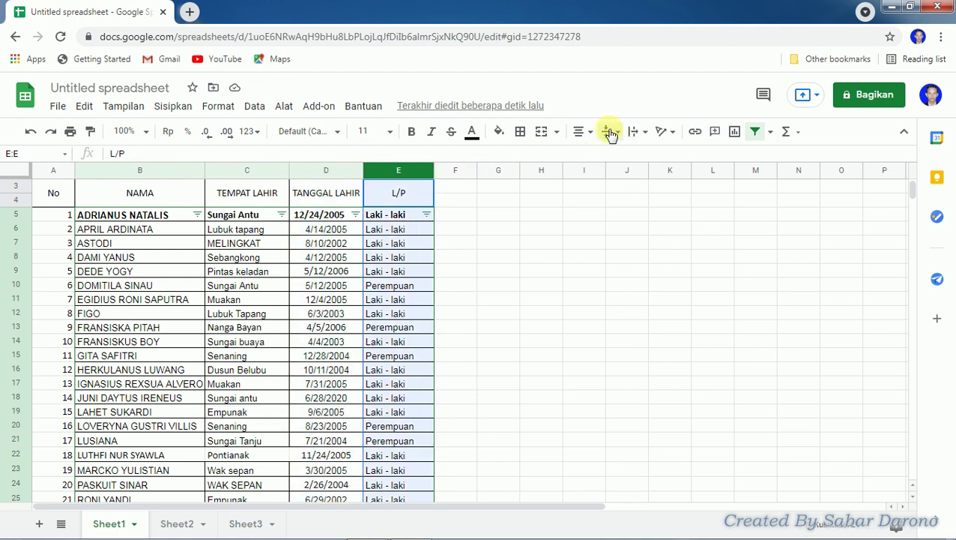
pyautogui.click(578, 134)
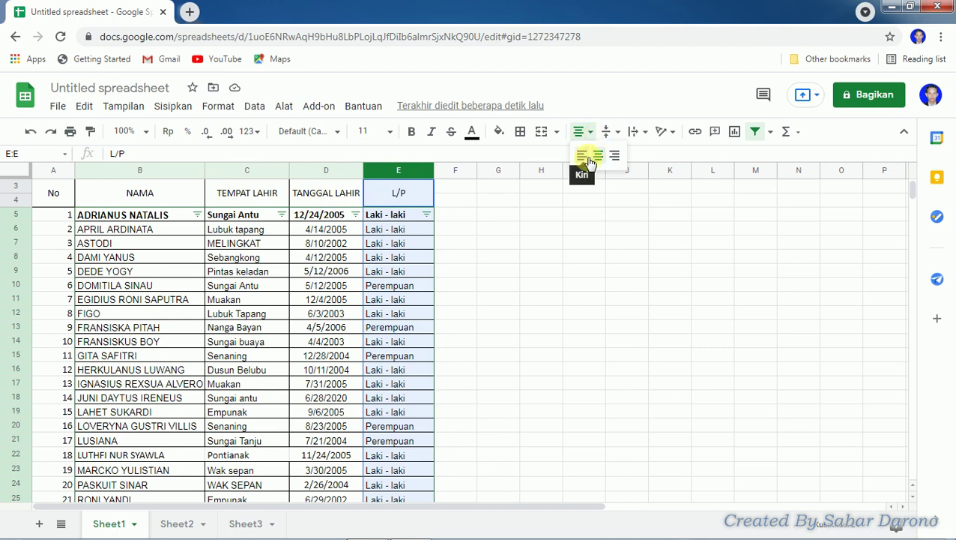
pyautogui.click(589, 157)
pyautogui.click(589, 134)
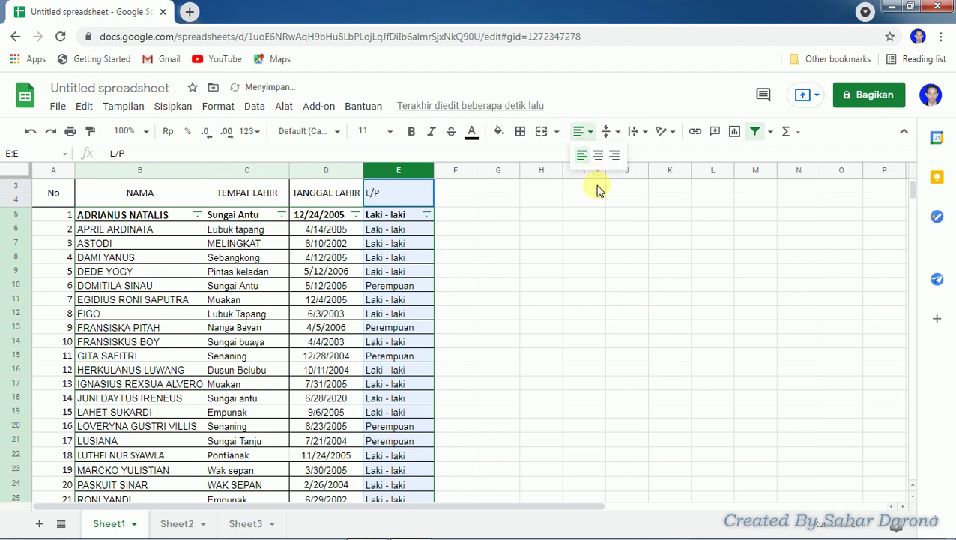
pyautogui.click(600, 157)
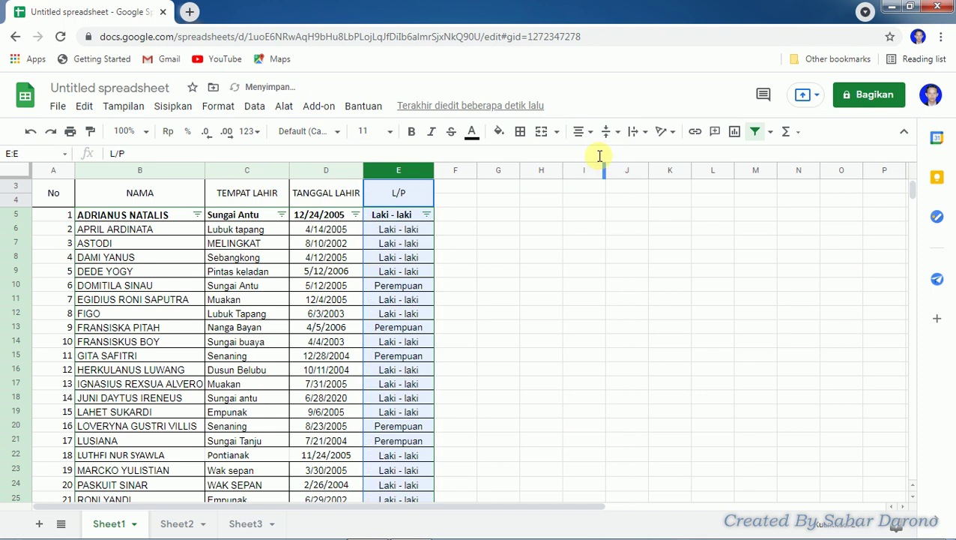
pyautogui.click(597, 303)
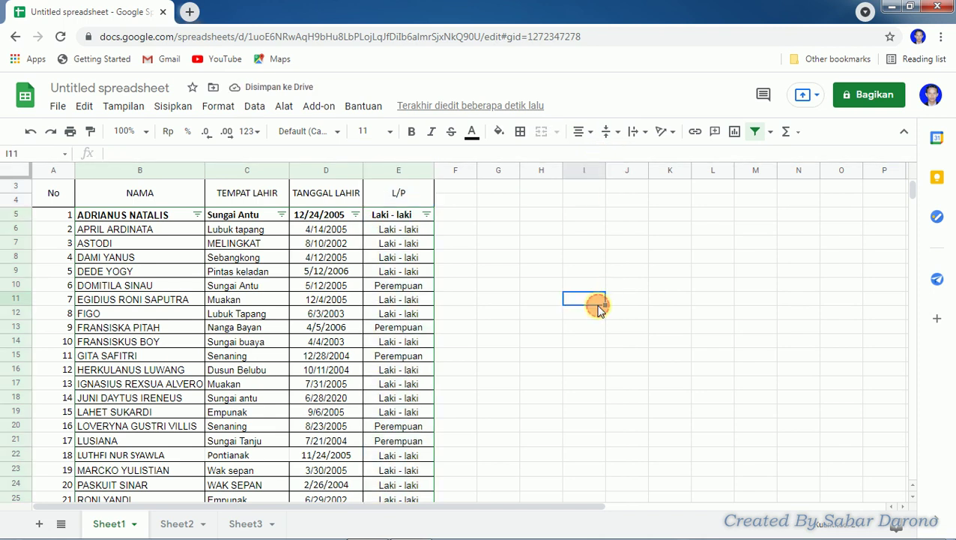
# Center-align the No header and row numbers in column A
pyautogui.click(49, 166)
pyautogui.click(582, 140)
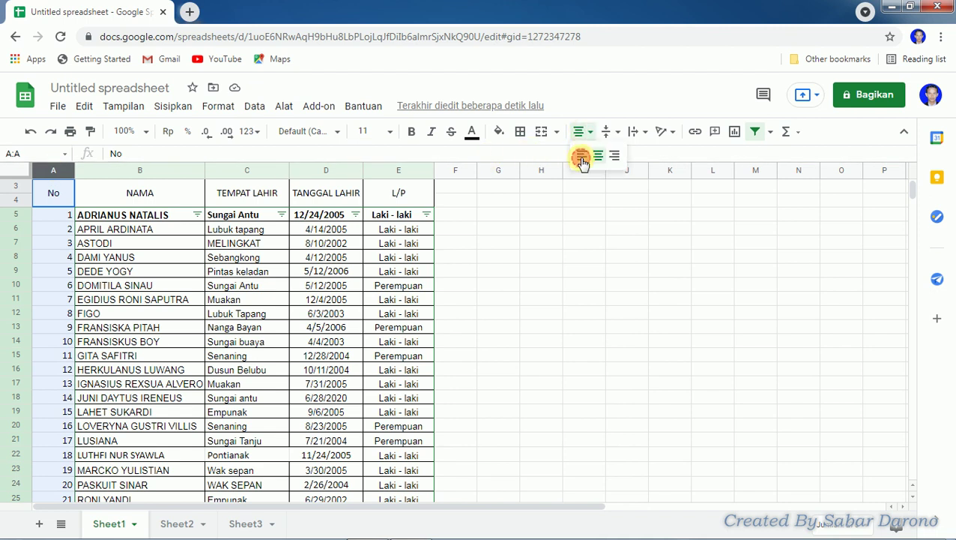
pyautogui.click(581, 155)
pyautogui.click(590, 135)
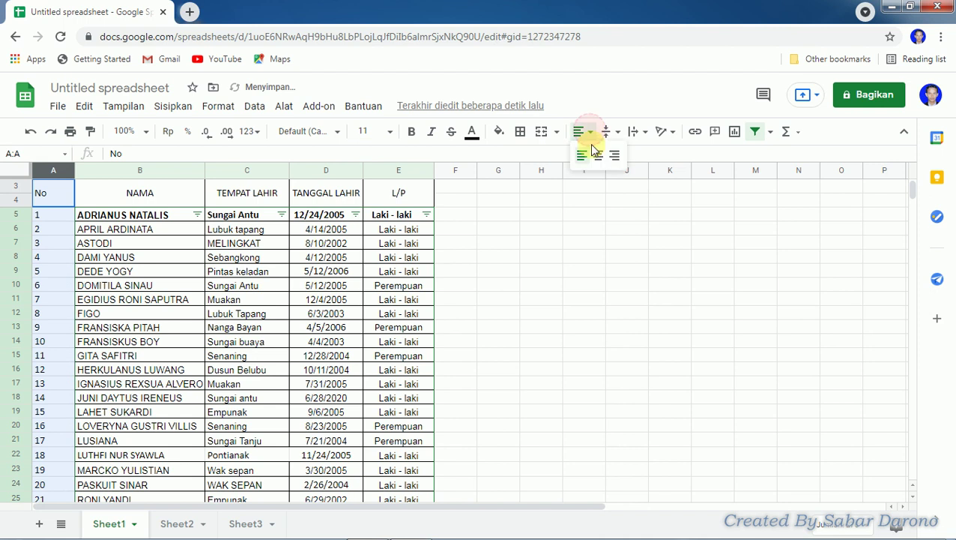
pyautogui.click(592, 153)
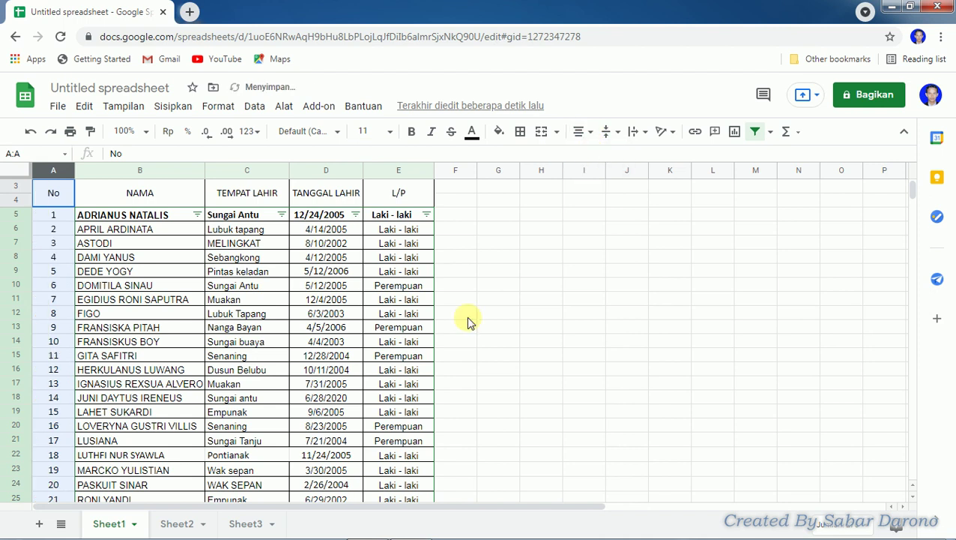
pyautogui.click(358, 314)
pyautogui.scroll(-2, 360, 323)
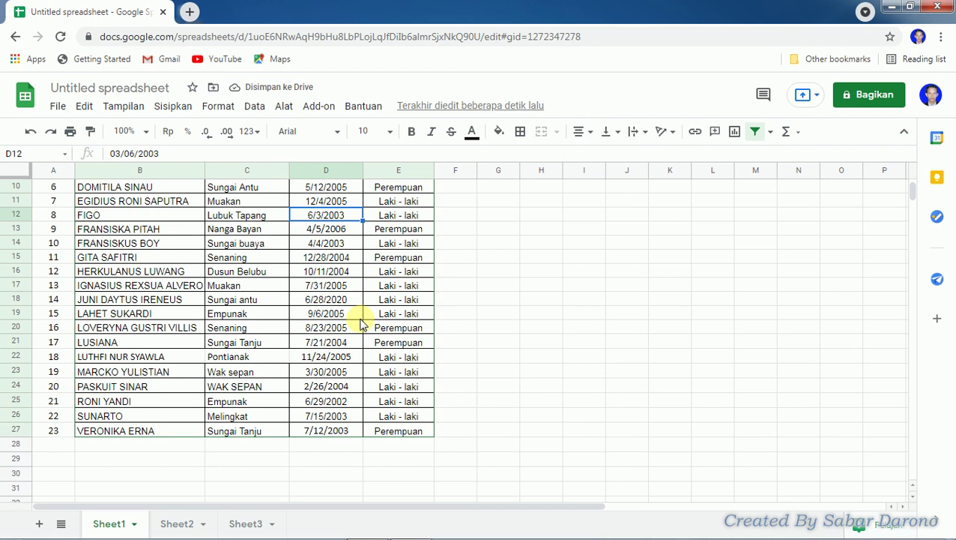
pyautogui.scroll(2, 360, 323)
pyautogui.scroll(1, 360, 323)
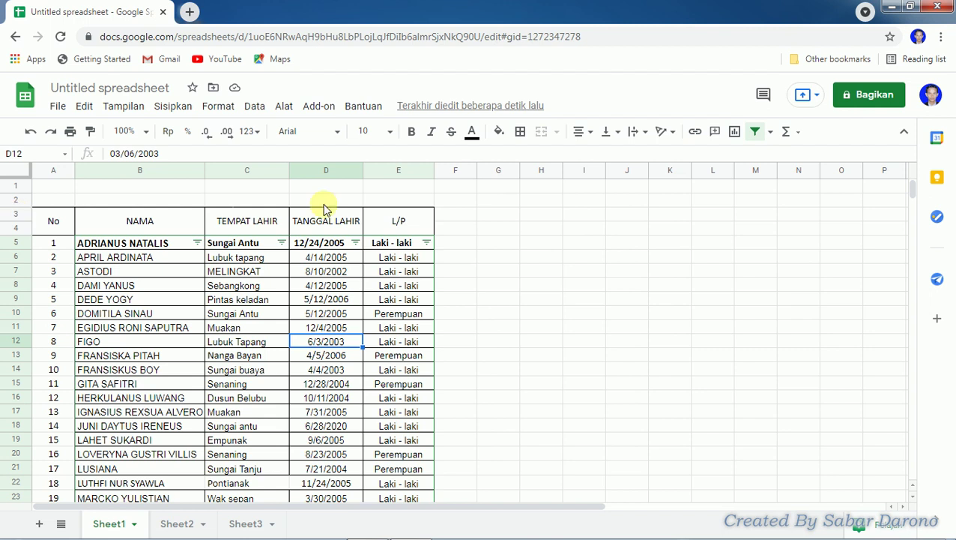
pyautogui.click(334, 299)
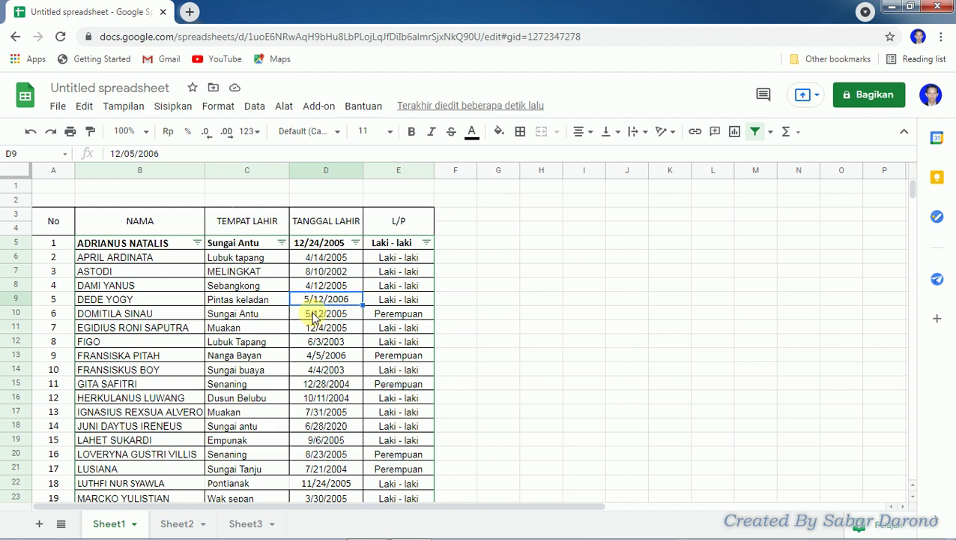
pyautogui.scroll(-2, 313, 318)
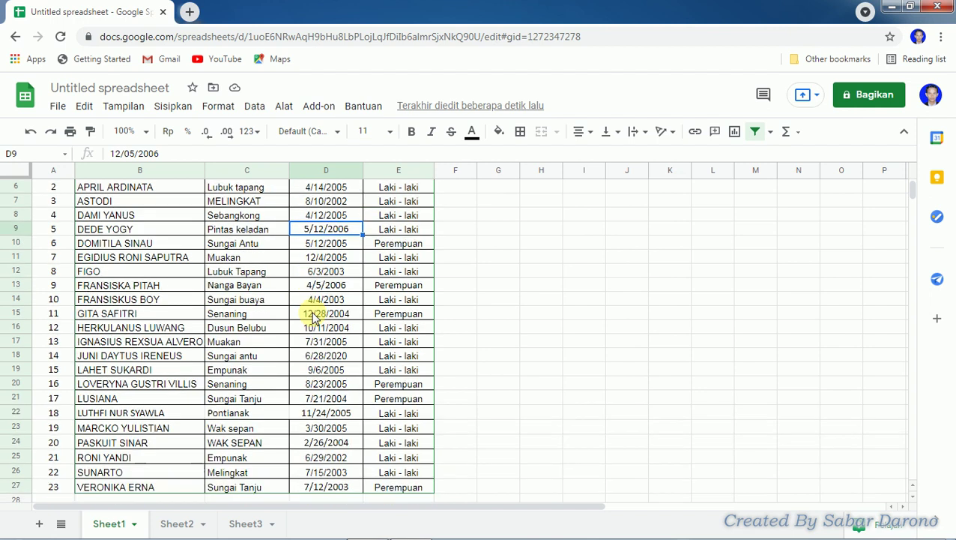